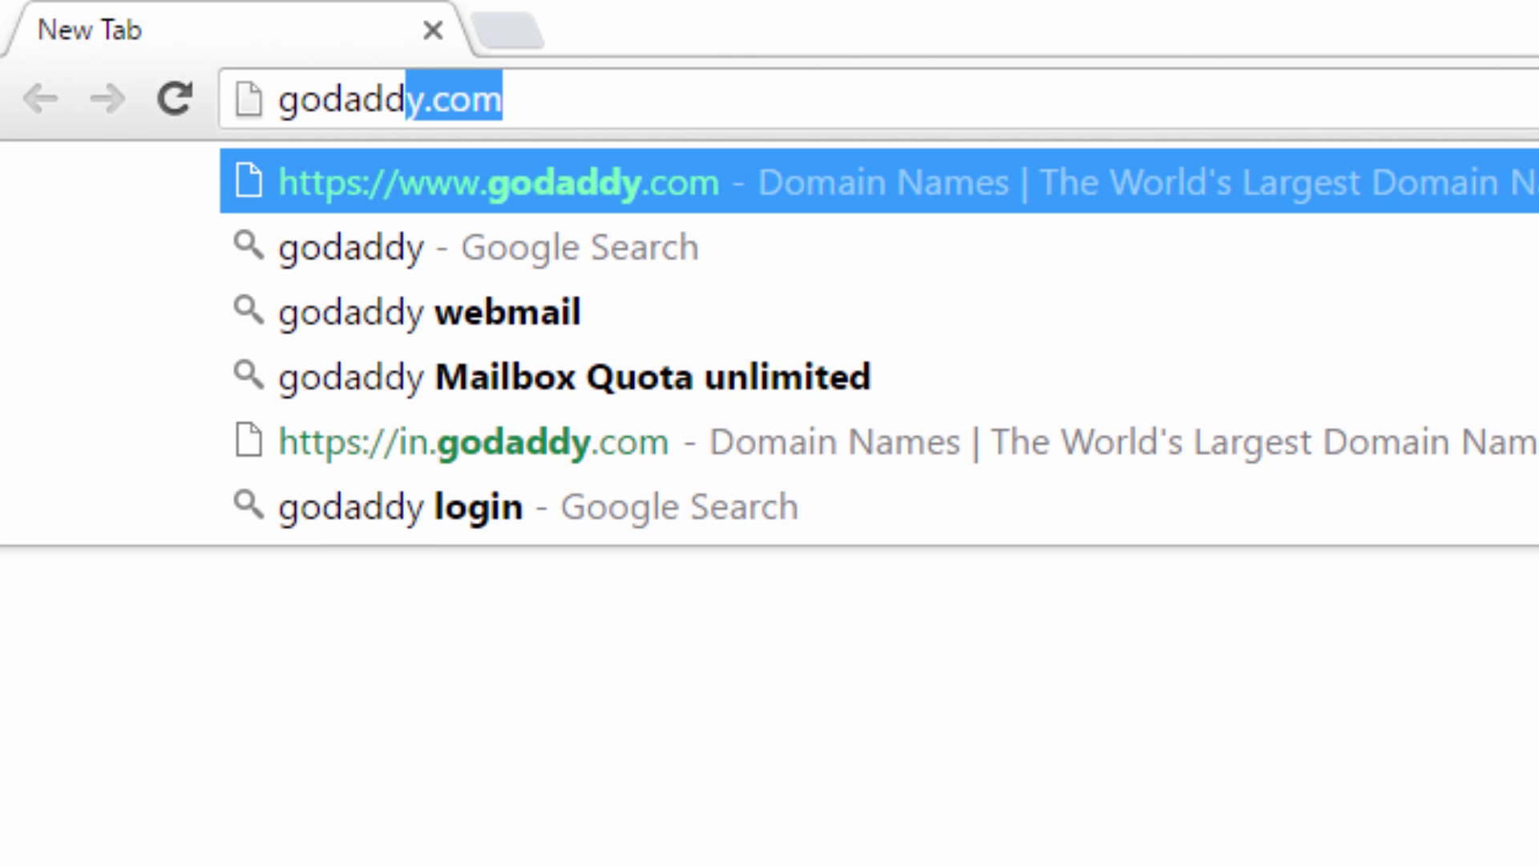
Sign in to GoDaddy and open cPanel for the filmywedding.com hosting account
key("Return")
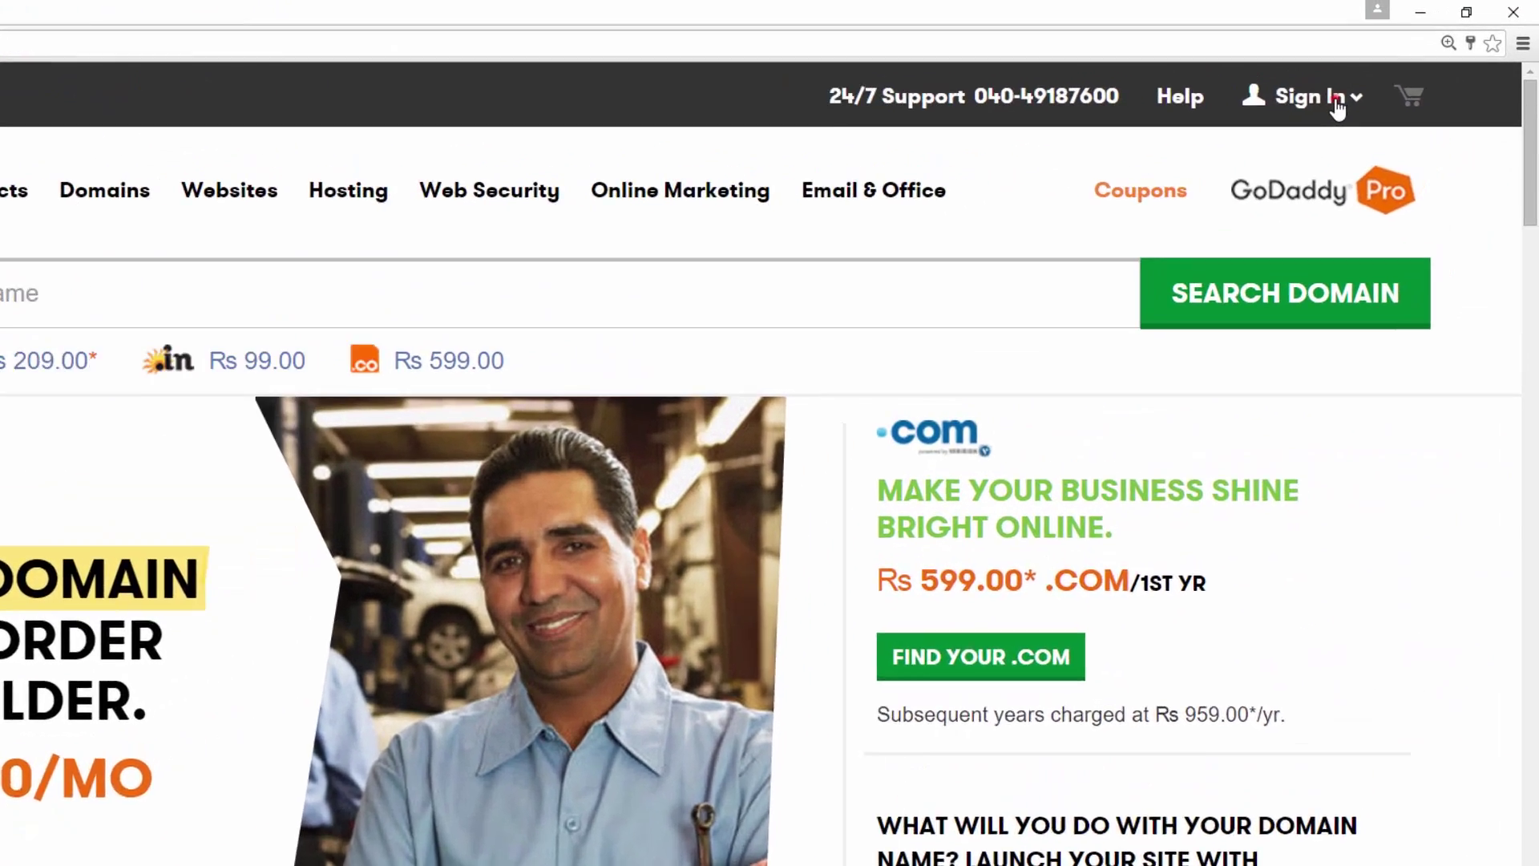
left_click(1339, 106)
left_click(934, 433)
type("arjun")
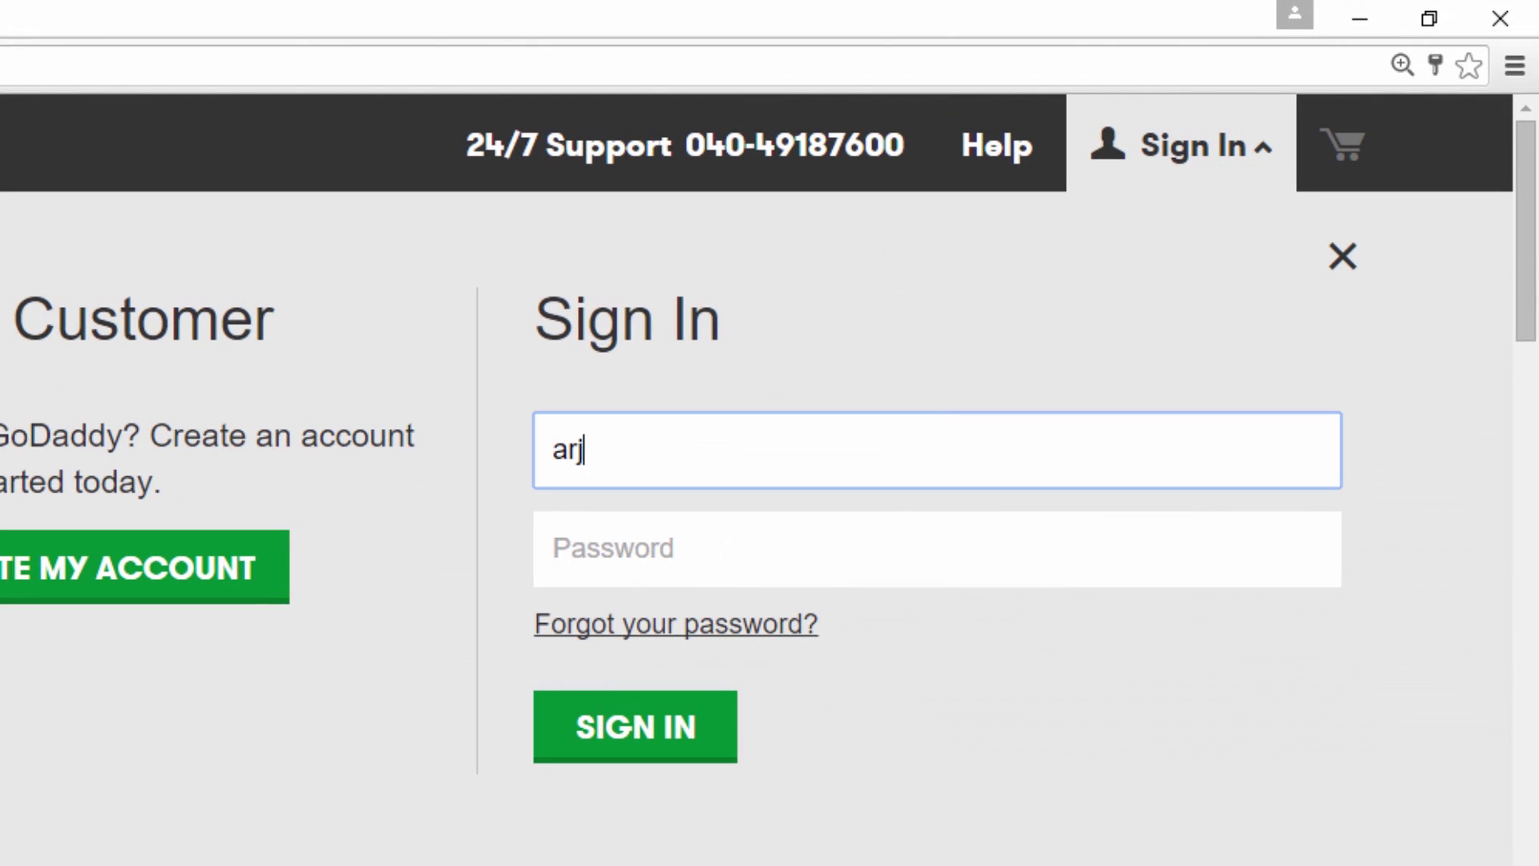
type("wed")
key("Tab")
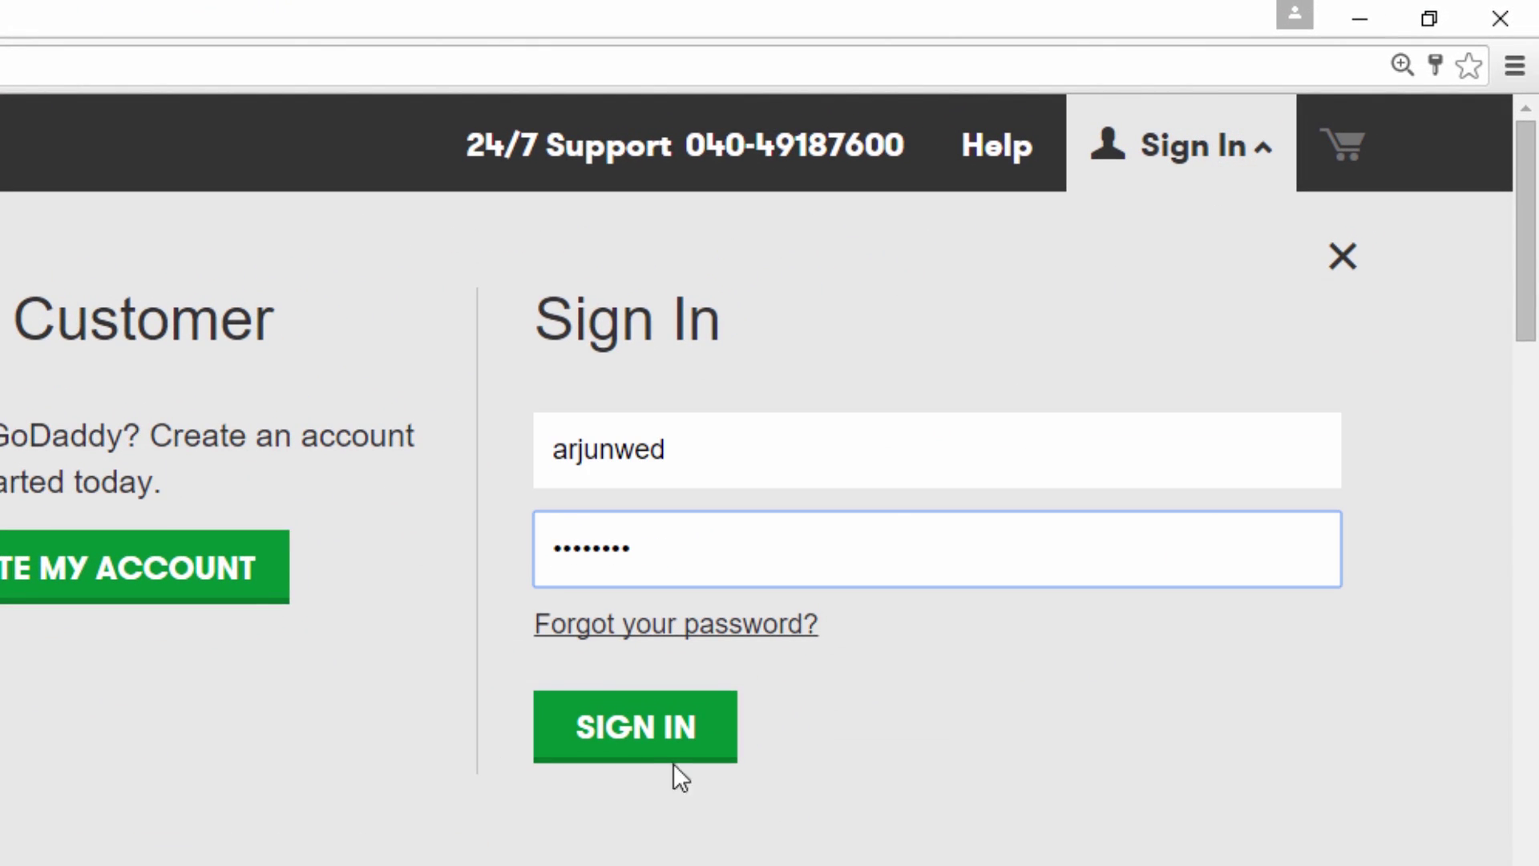
left_click(637, 736)
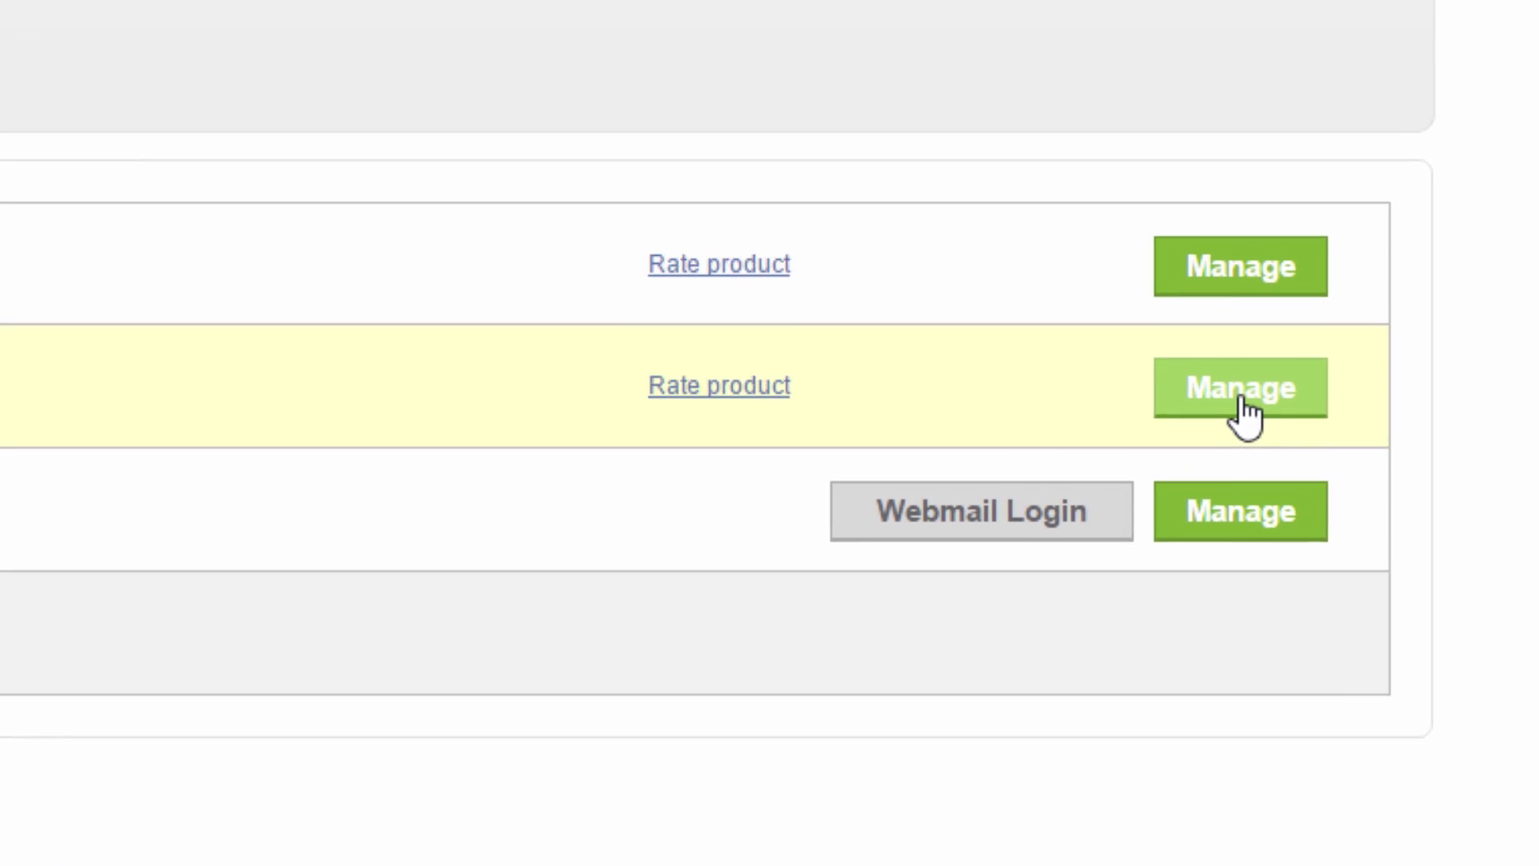
left_click(1243, 403)
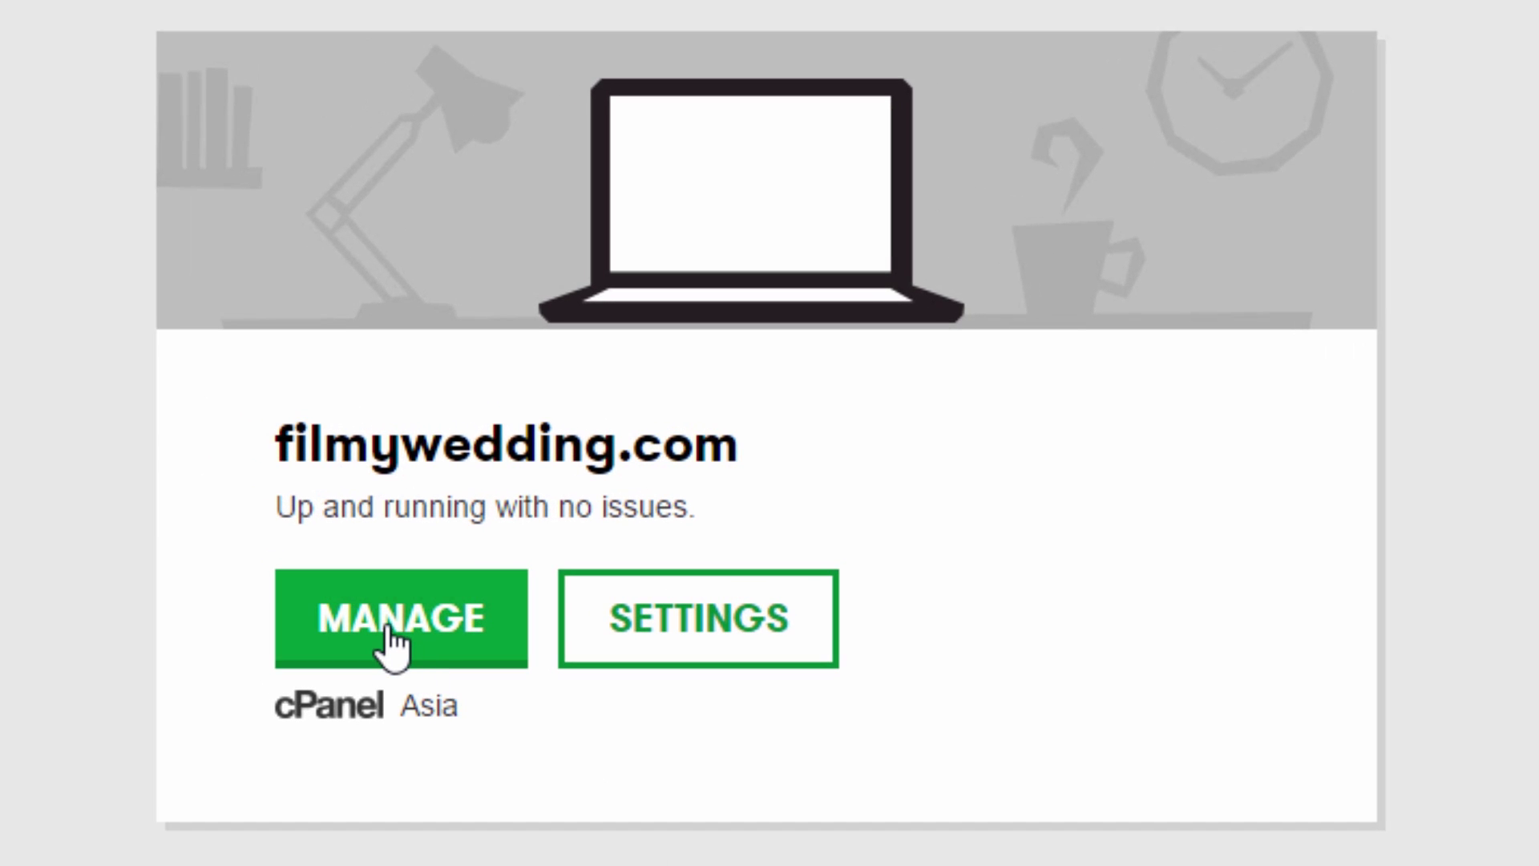
left_click(385, 620)
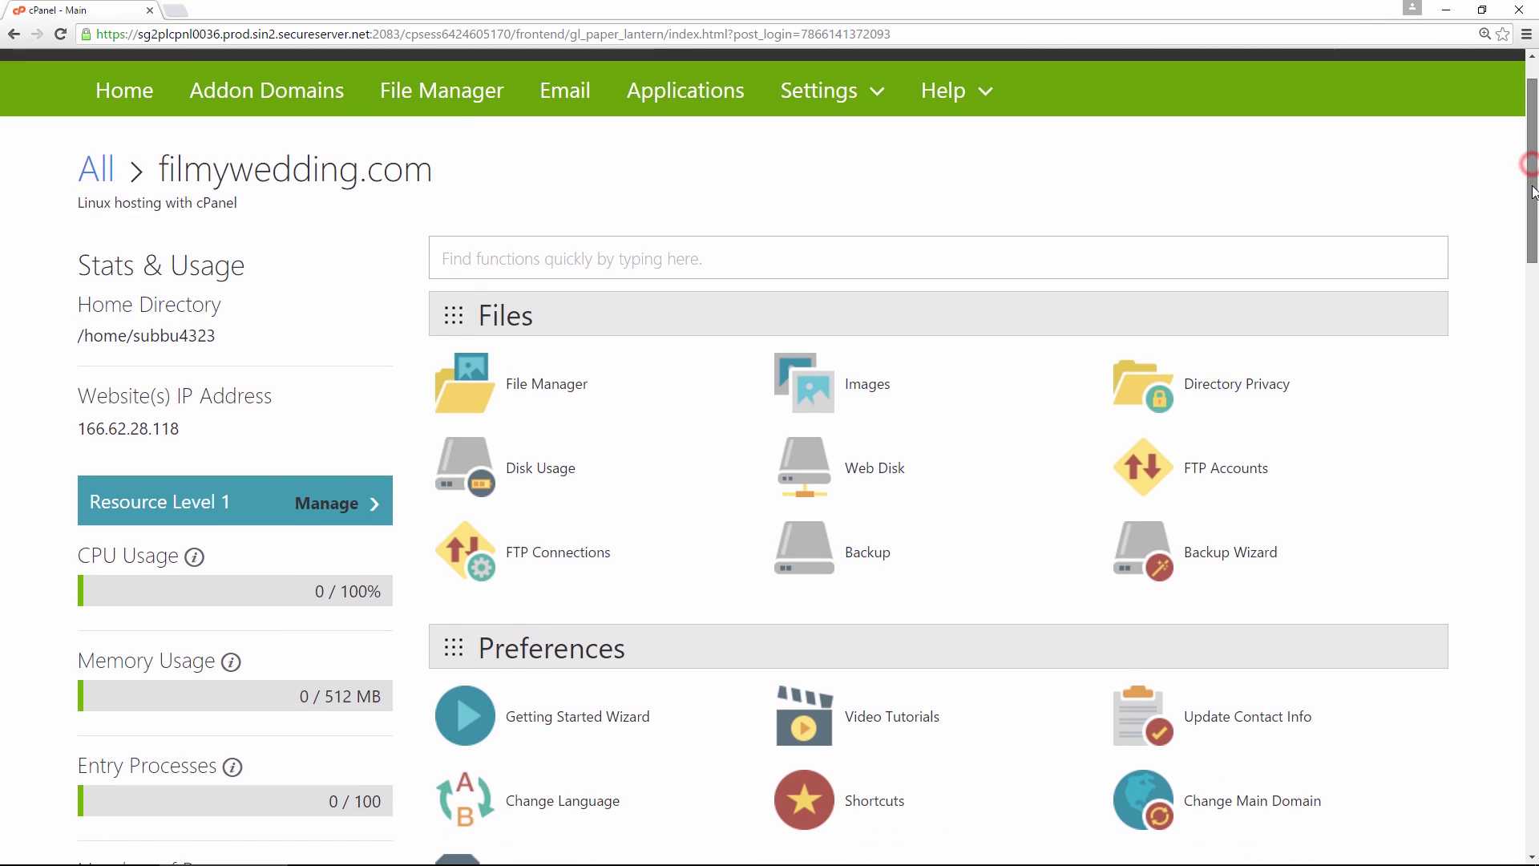
left_click_drag(1532, 169, 1511, 509)
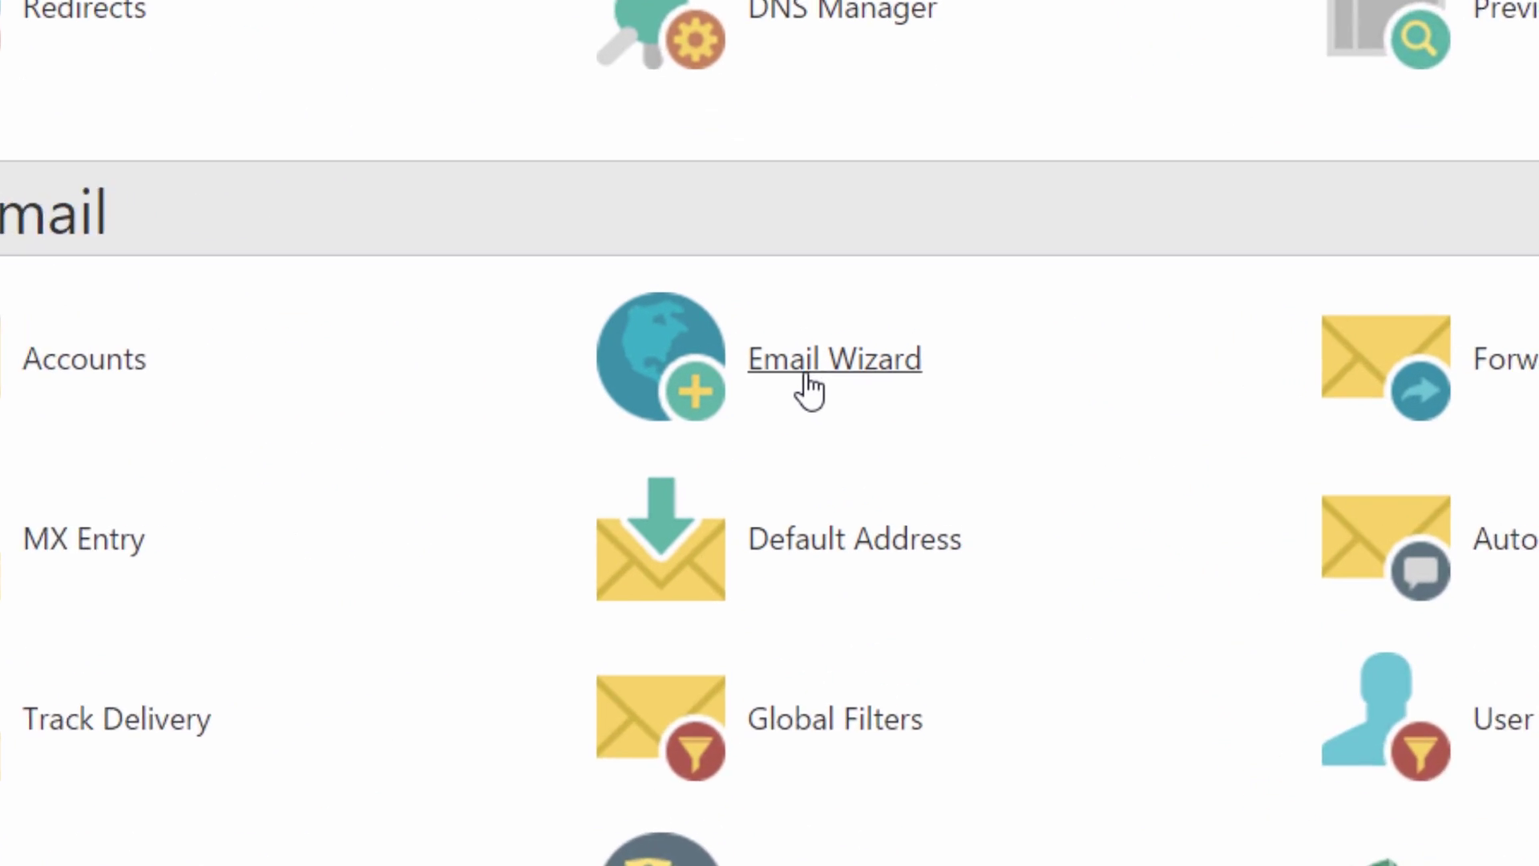
Create mailbox 'contact' with a password and Unlimited quota in the Email Wizard
left_click(809, 389)
left_click(757, 429)
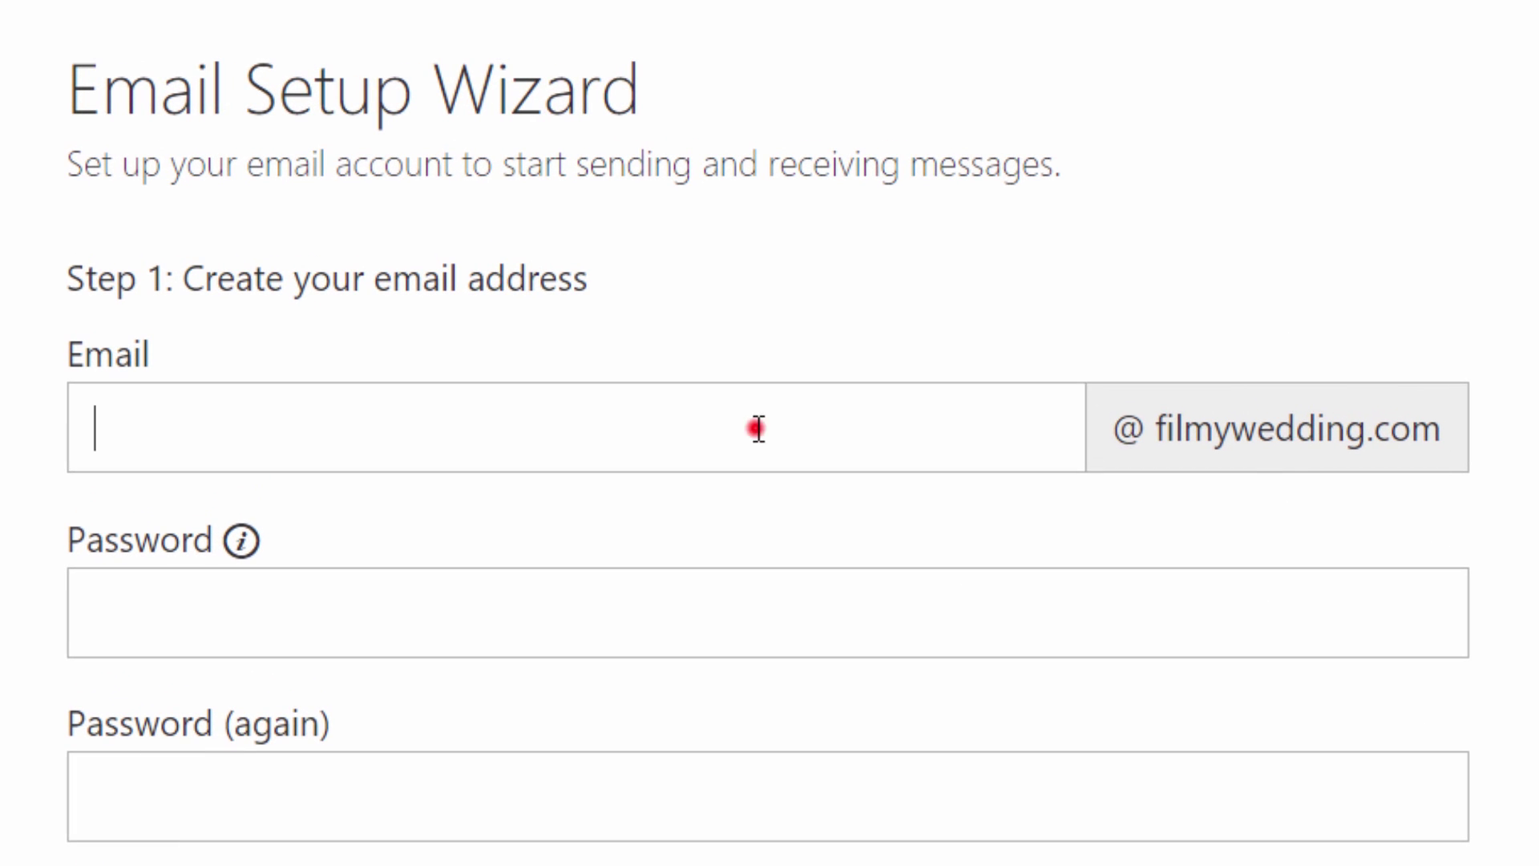
type("contact")
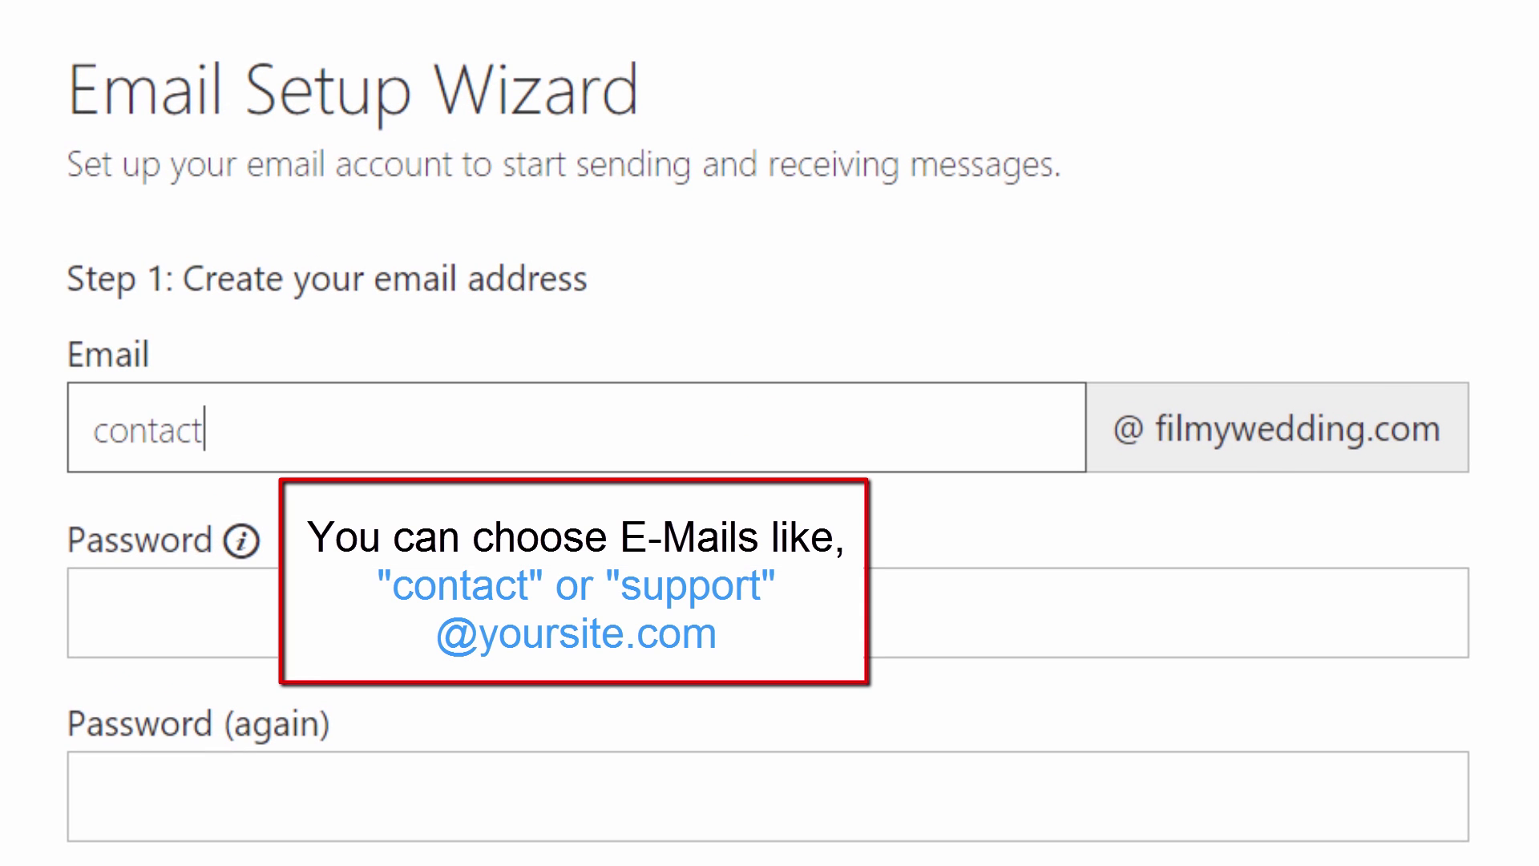
key("Tab")
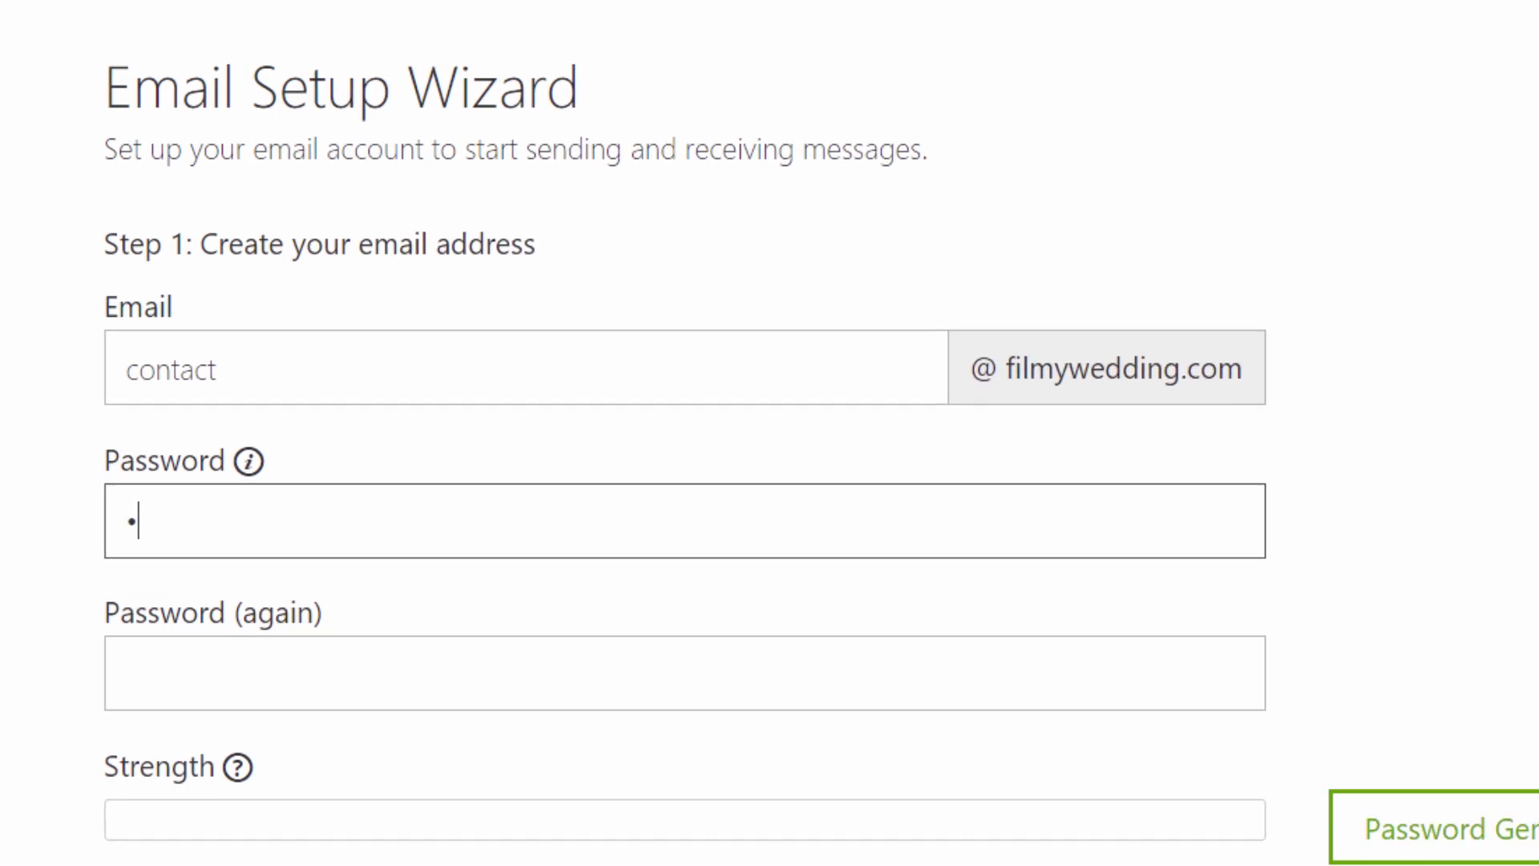
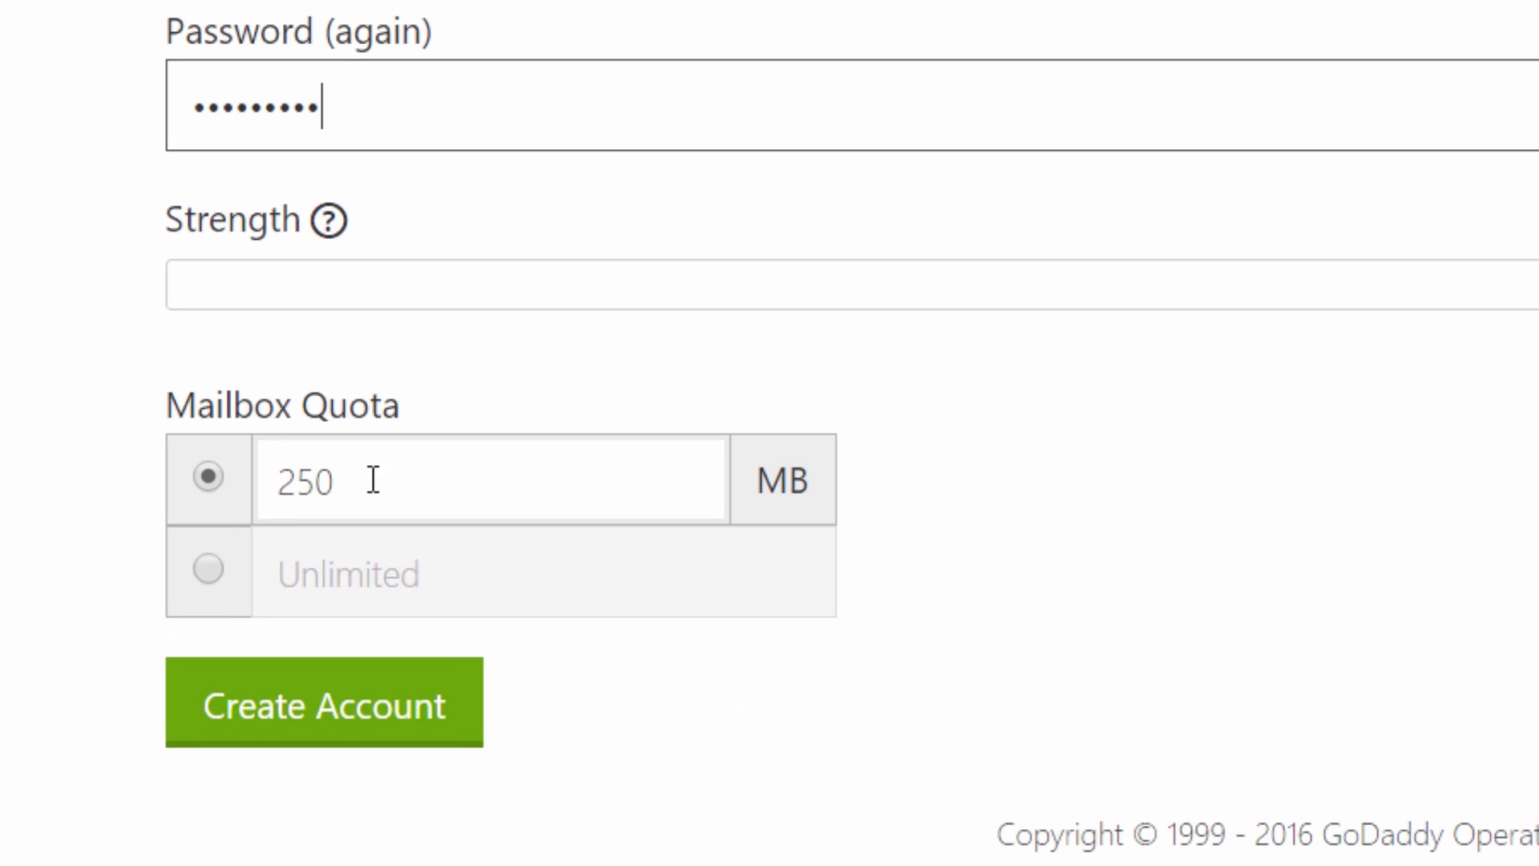
left_click(206, 570)
left_click(316, 720)
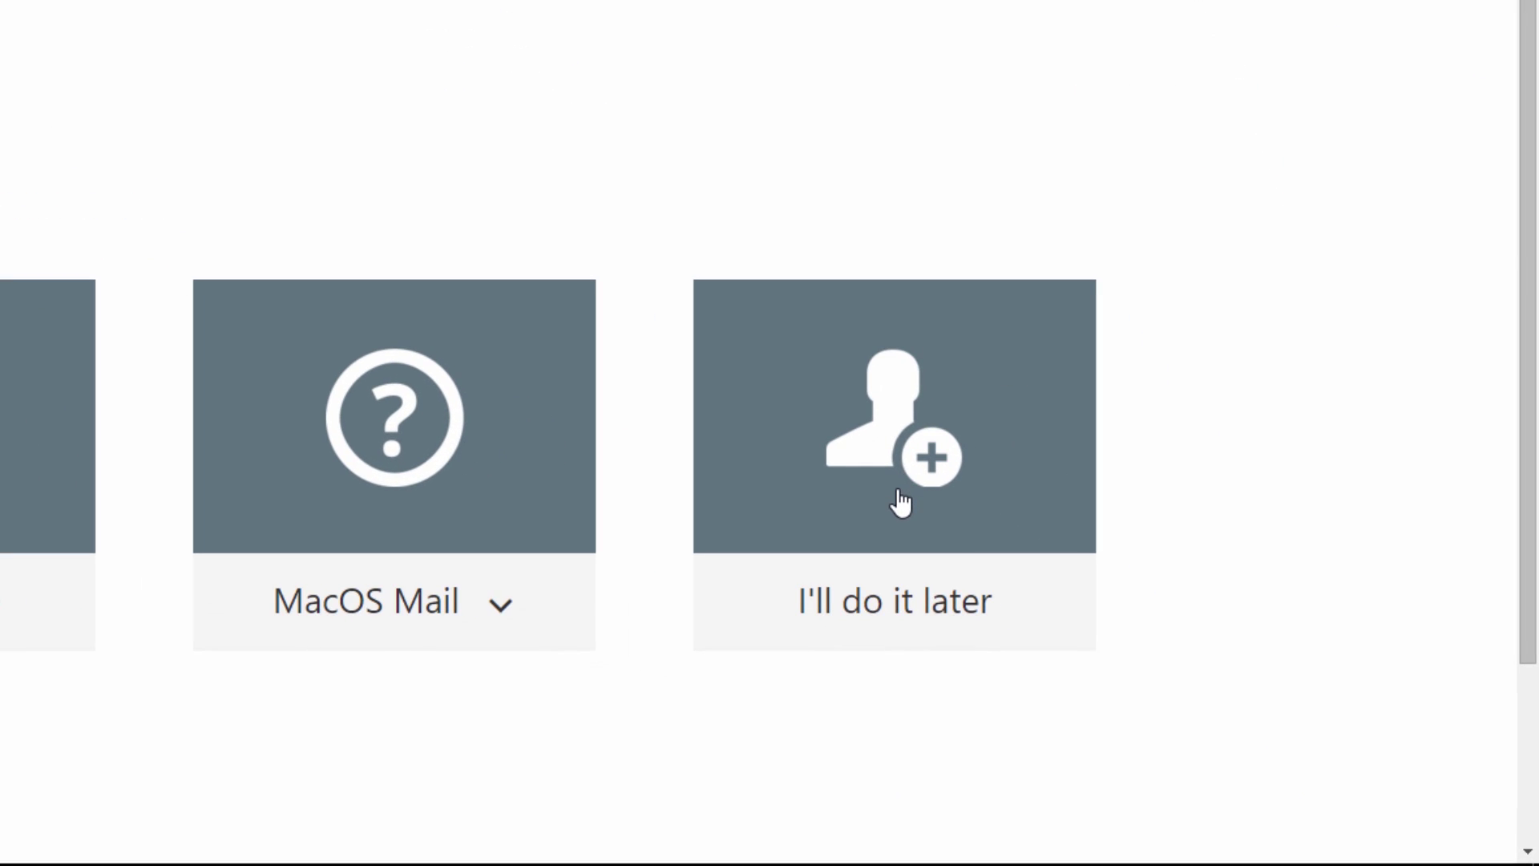
left_click(902, 503)
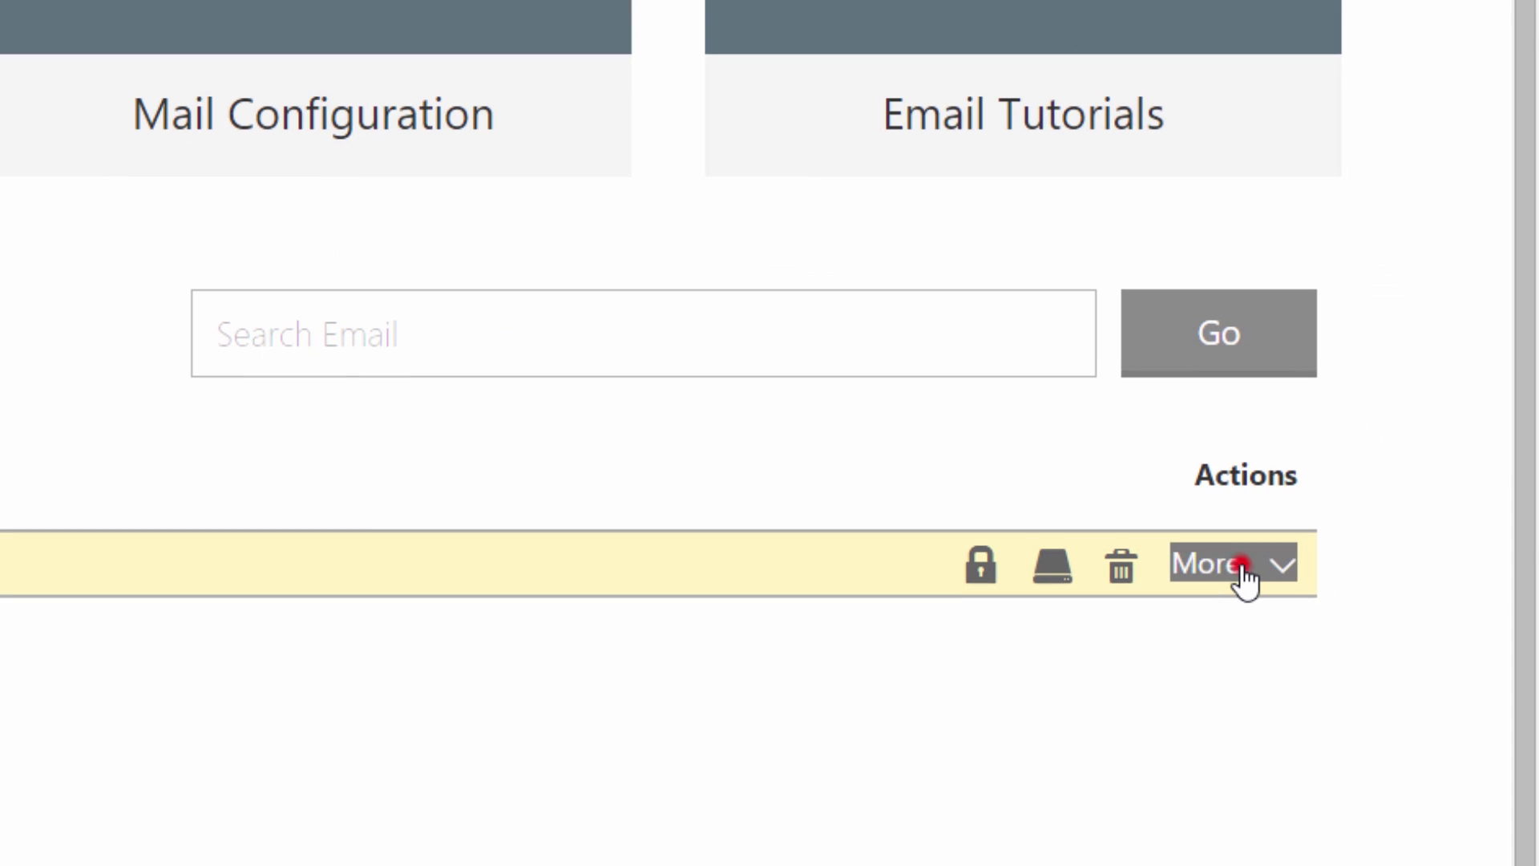
left_click(1384, 564)
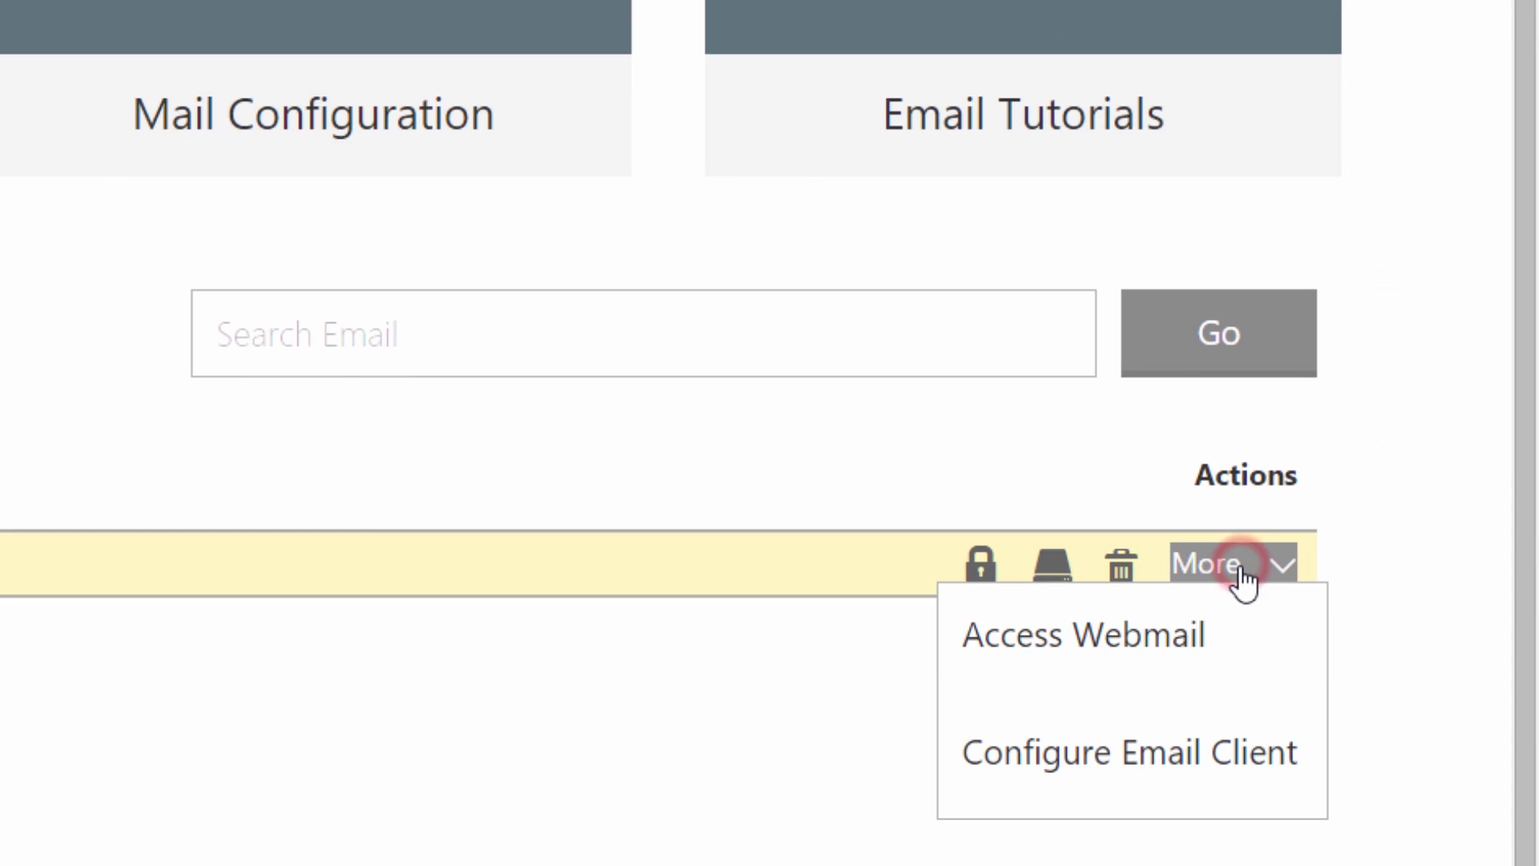
left_click(1096, 651)
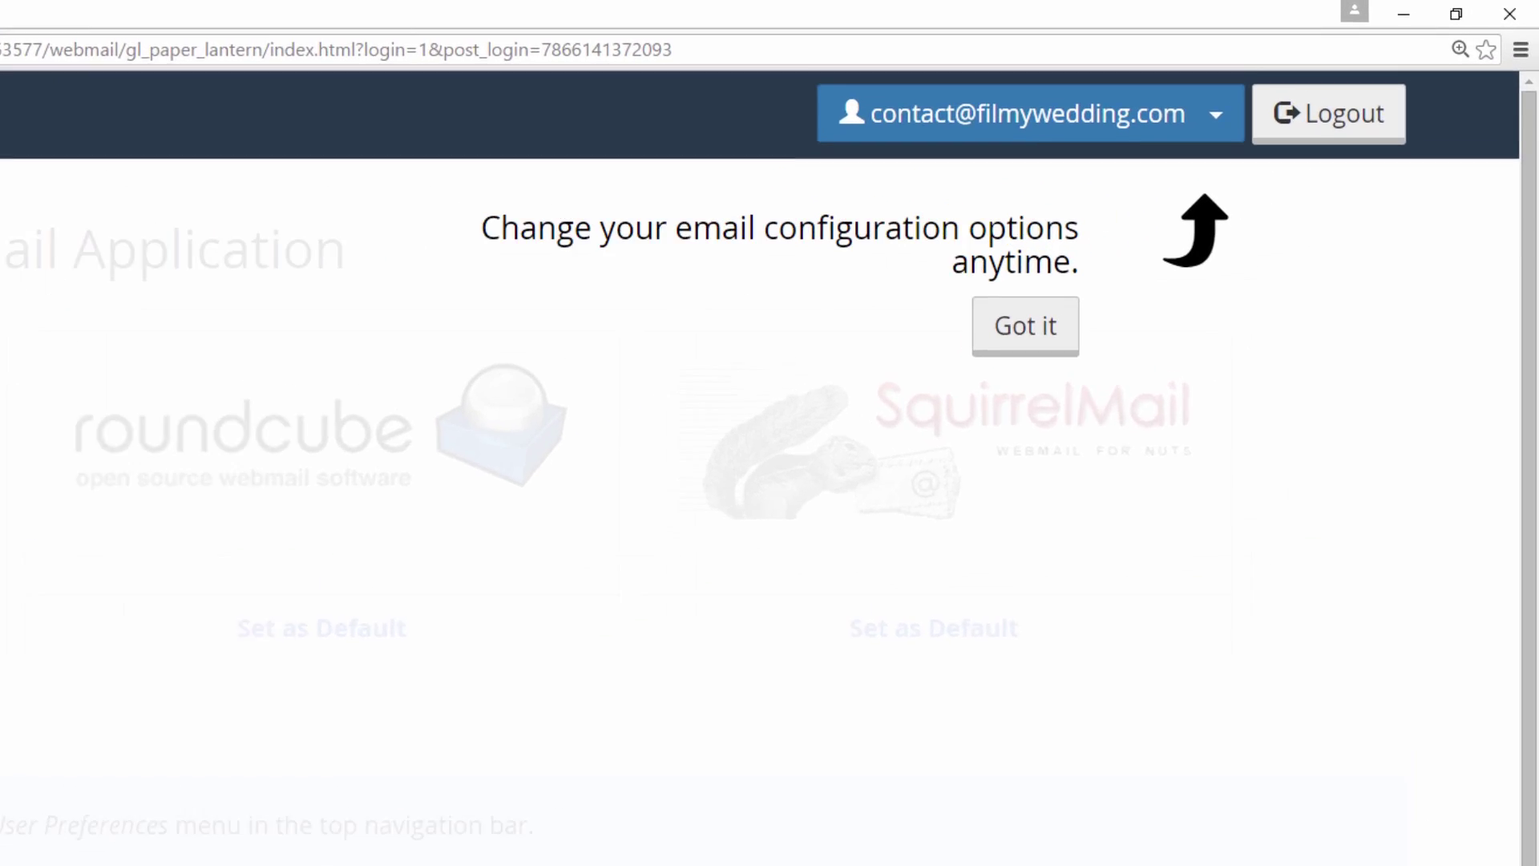
left_click(862, 441)
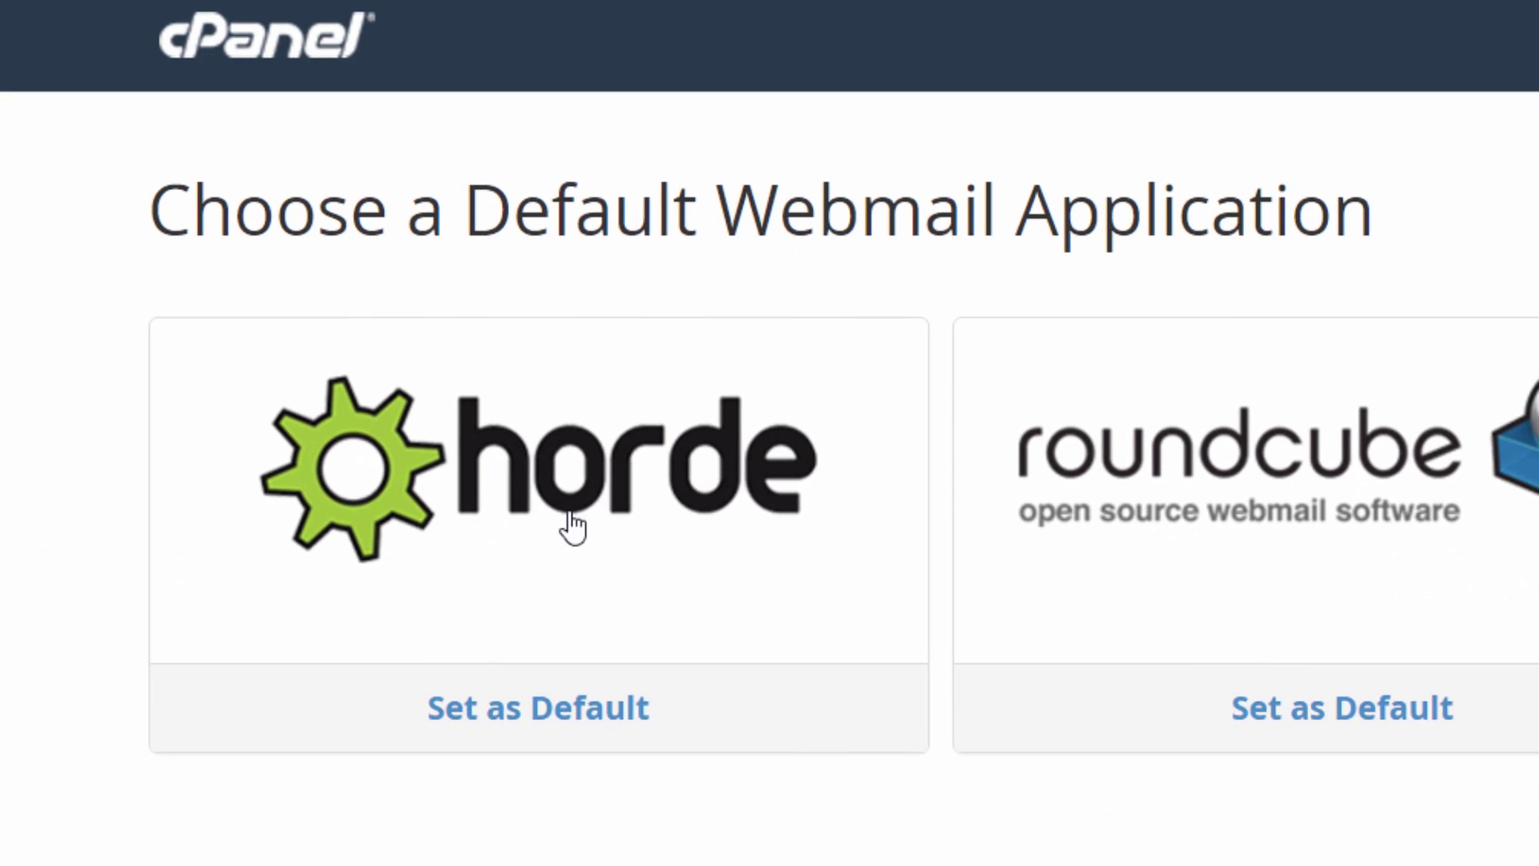
left_click(572, 526)
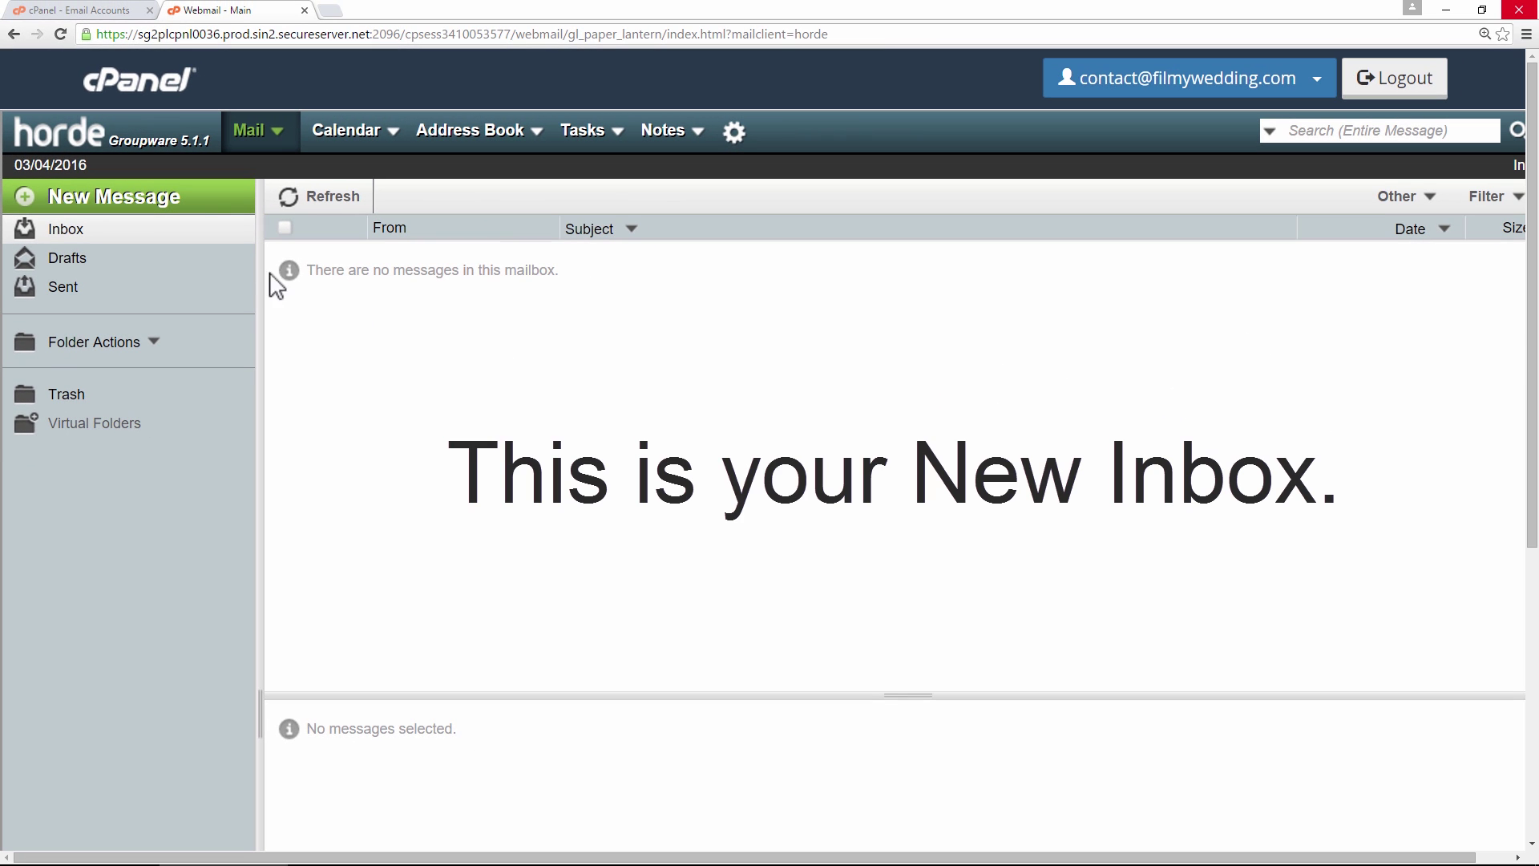
left_click(126, 203)
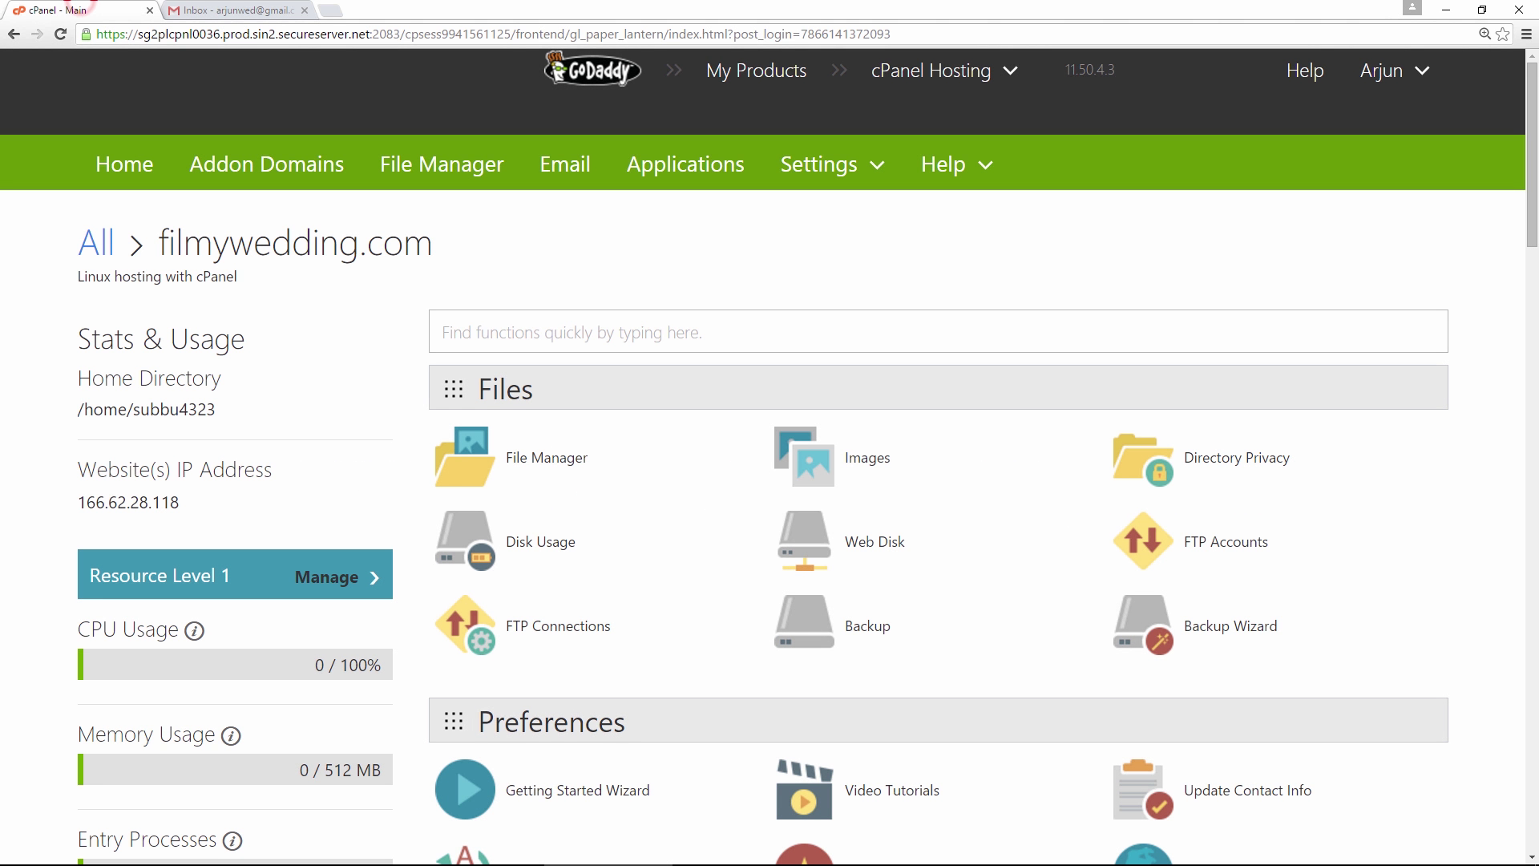
scroll(769, 482, "down", 10)
scroll(769, 481, "down", 5)
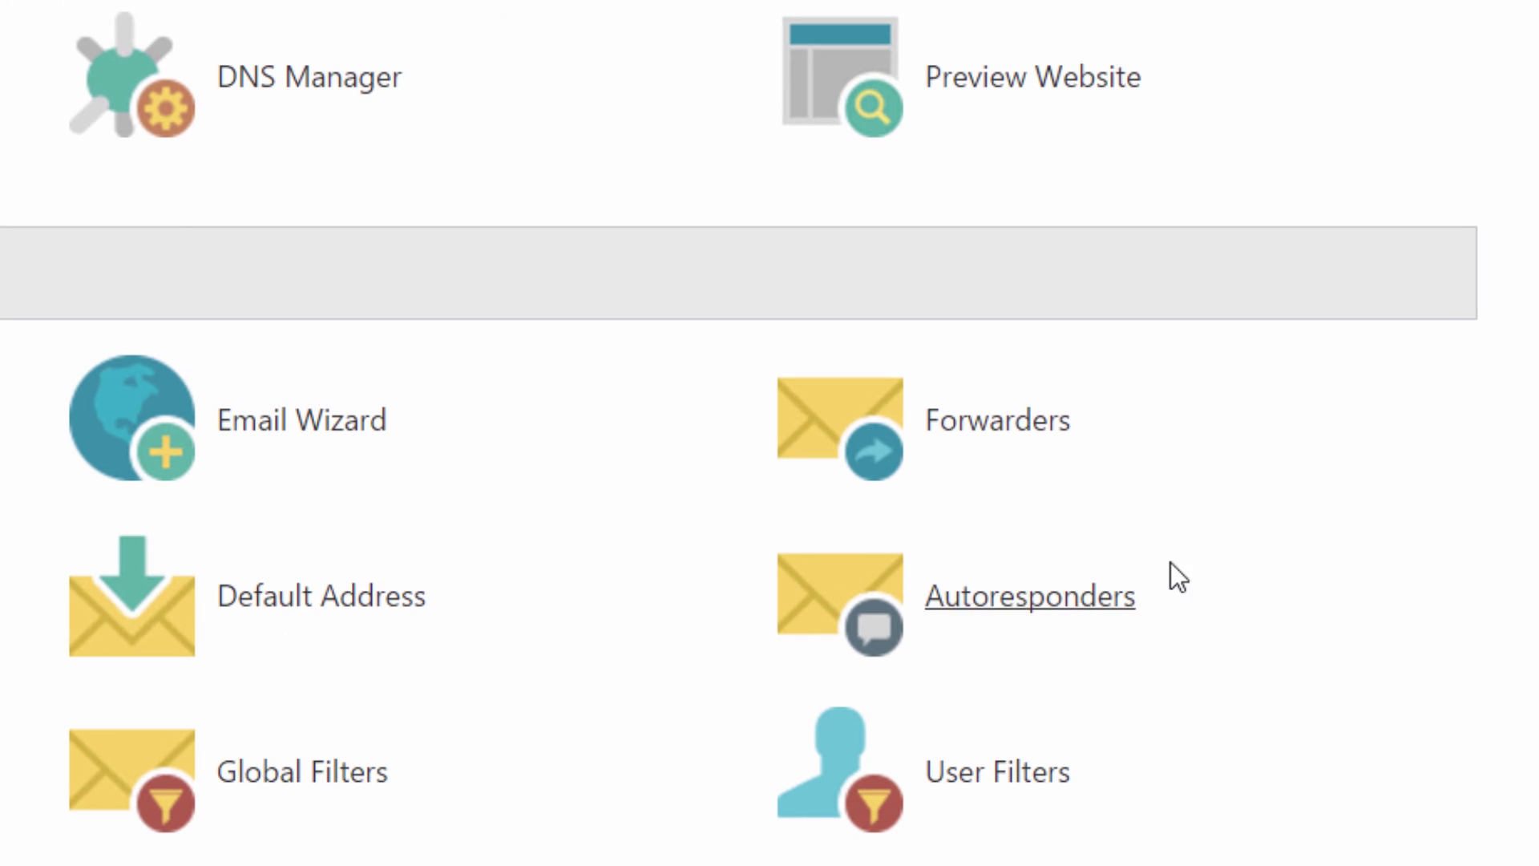
left_click(989, 424)
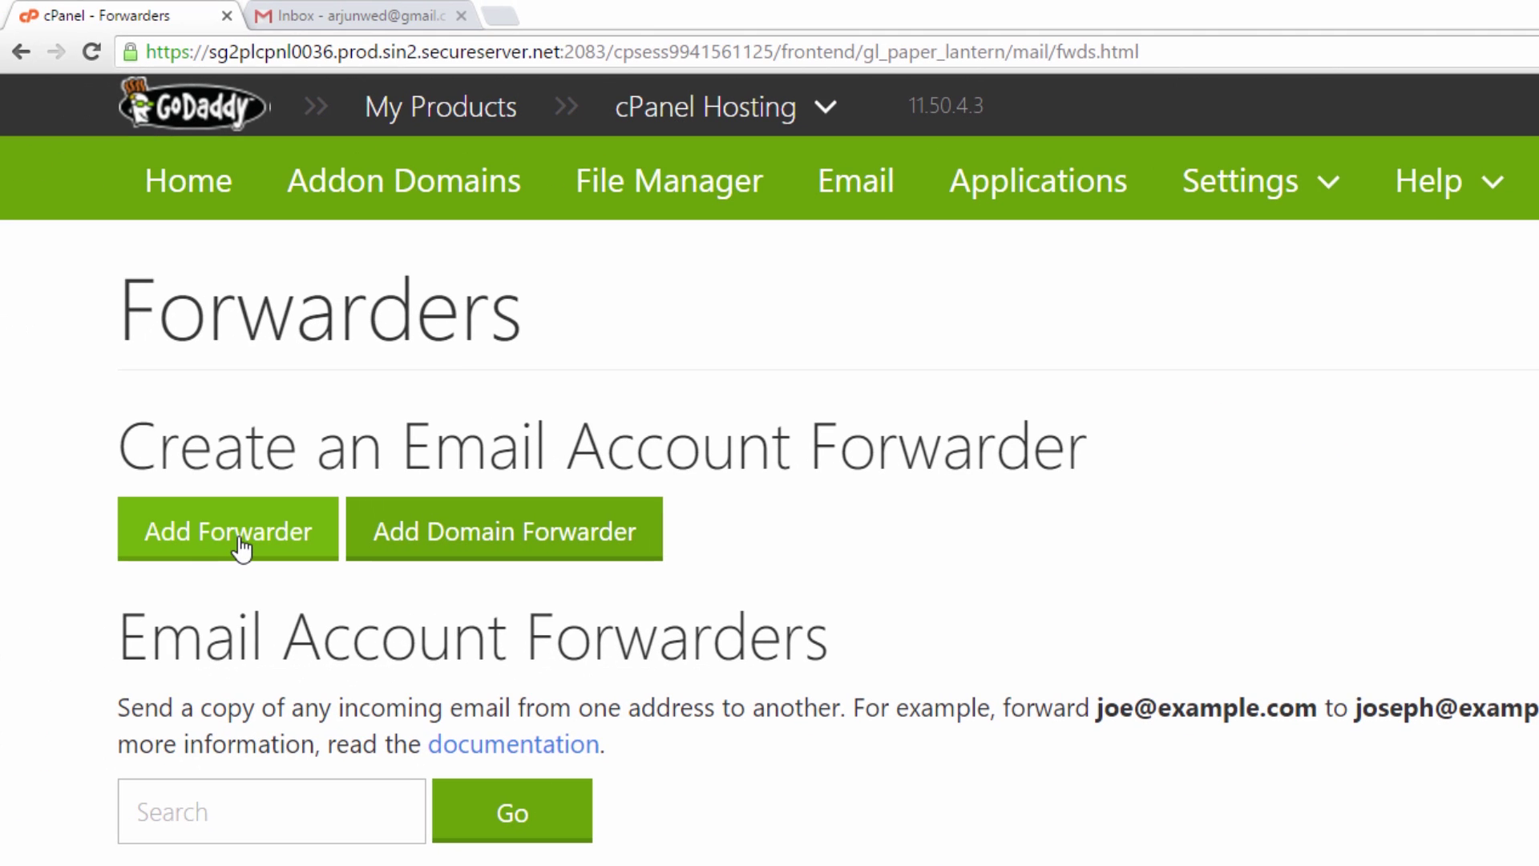
left_click(240, 544)
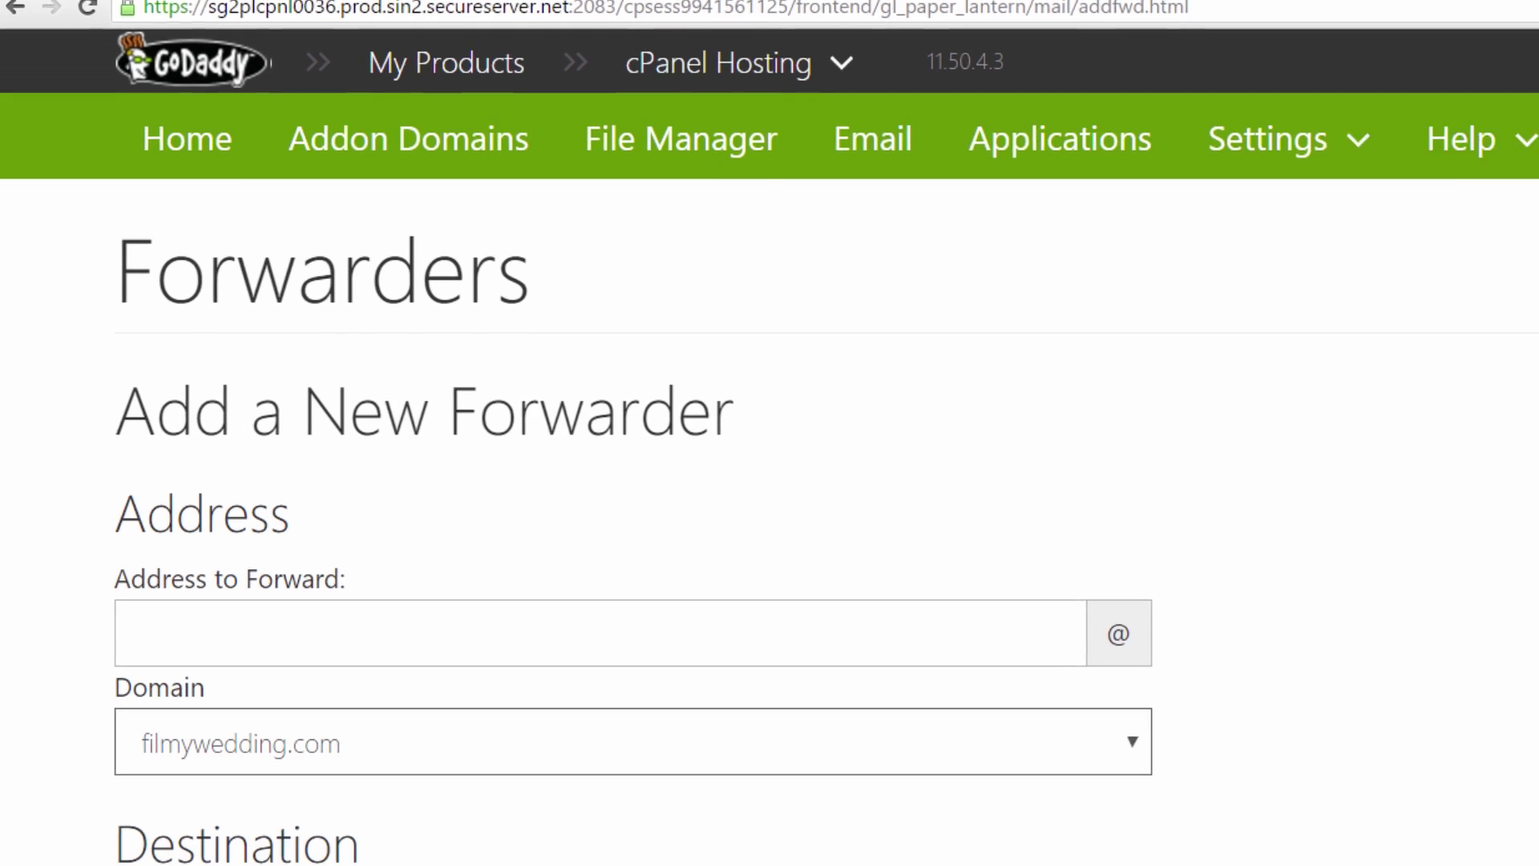
left_click(361, 376)
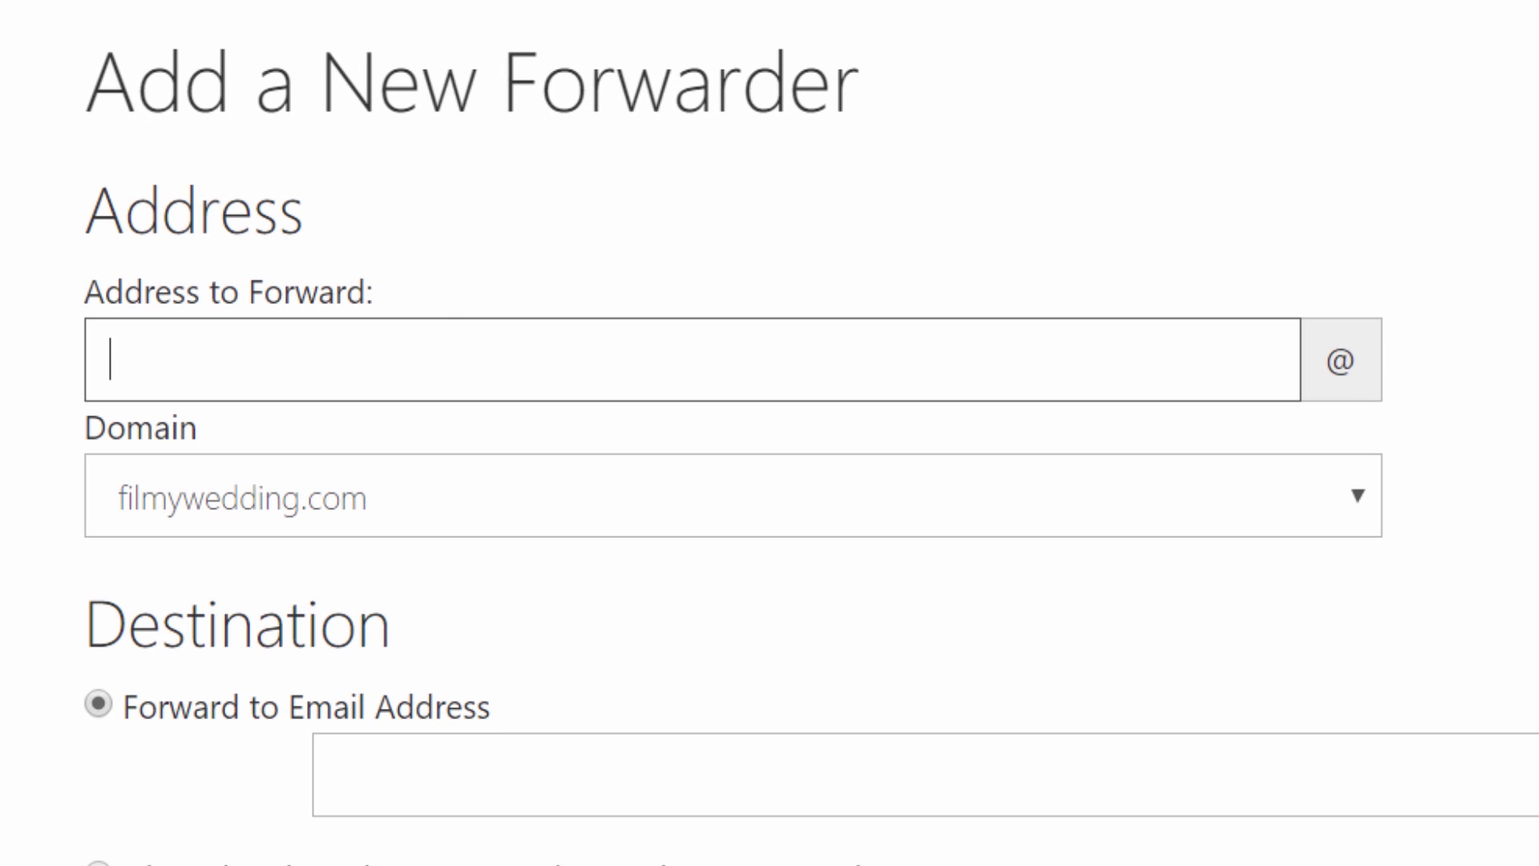
type("contact")
left_click(1233, 746)
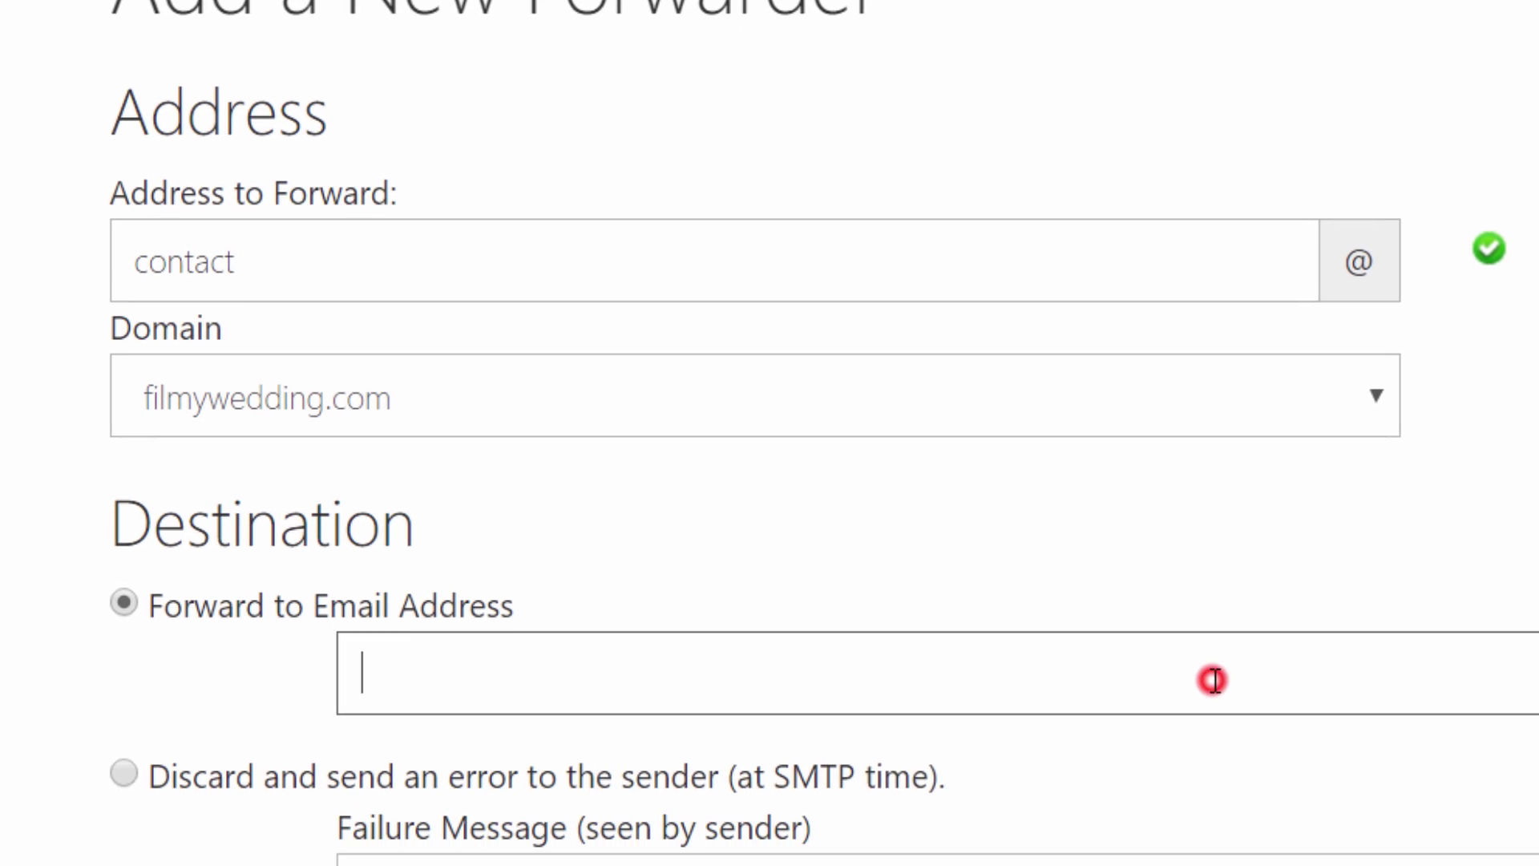
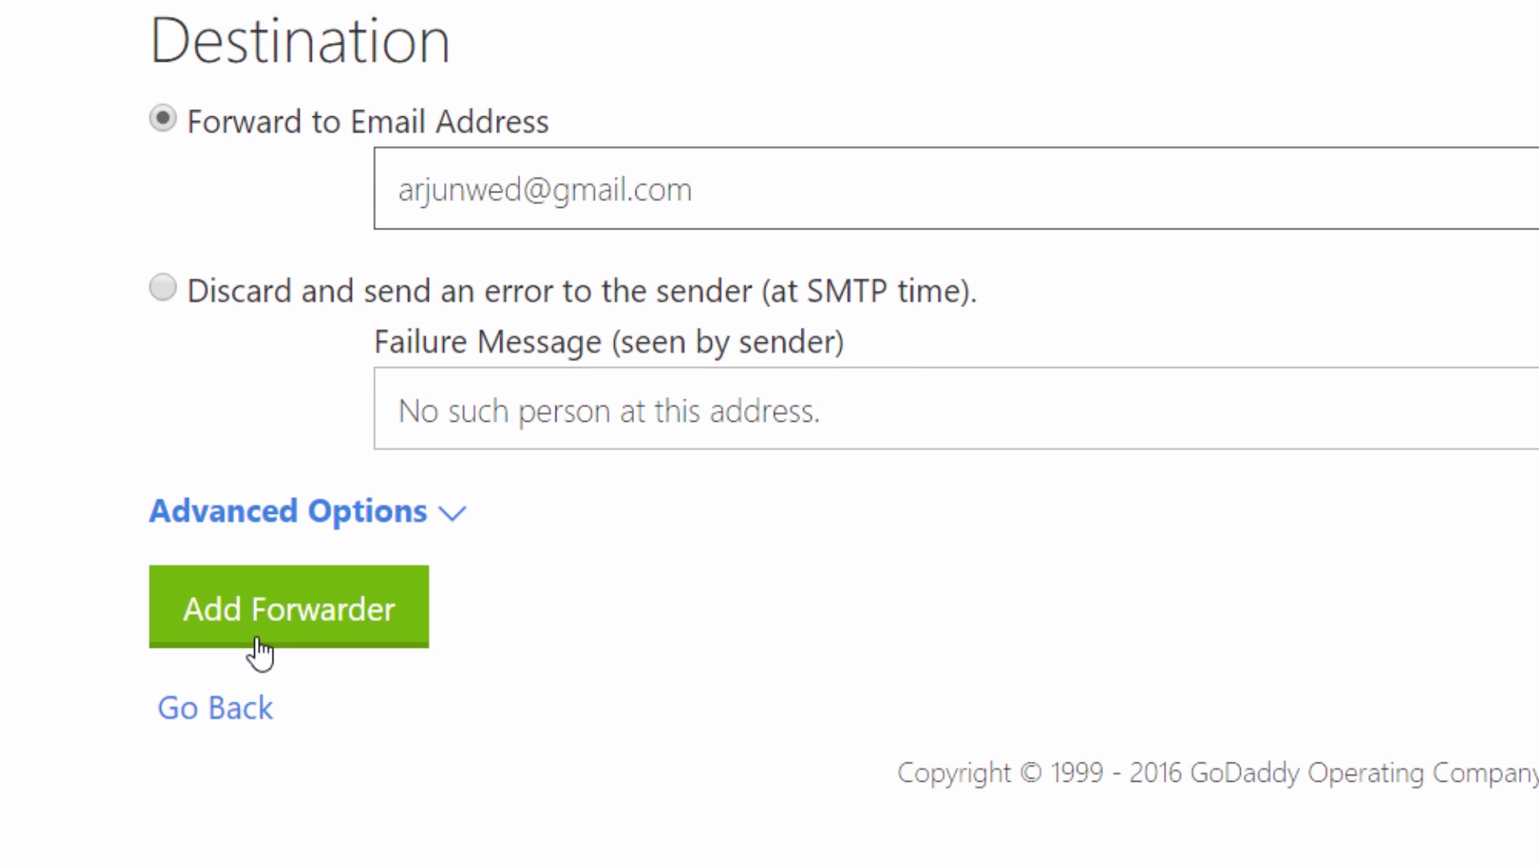
left_click(260, 654)
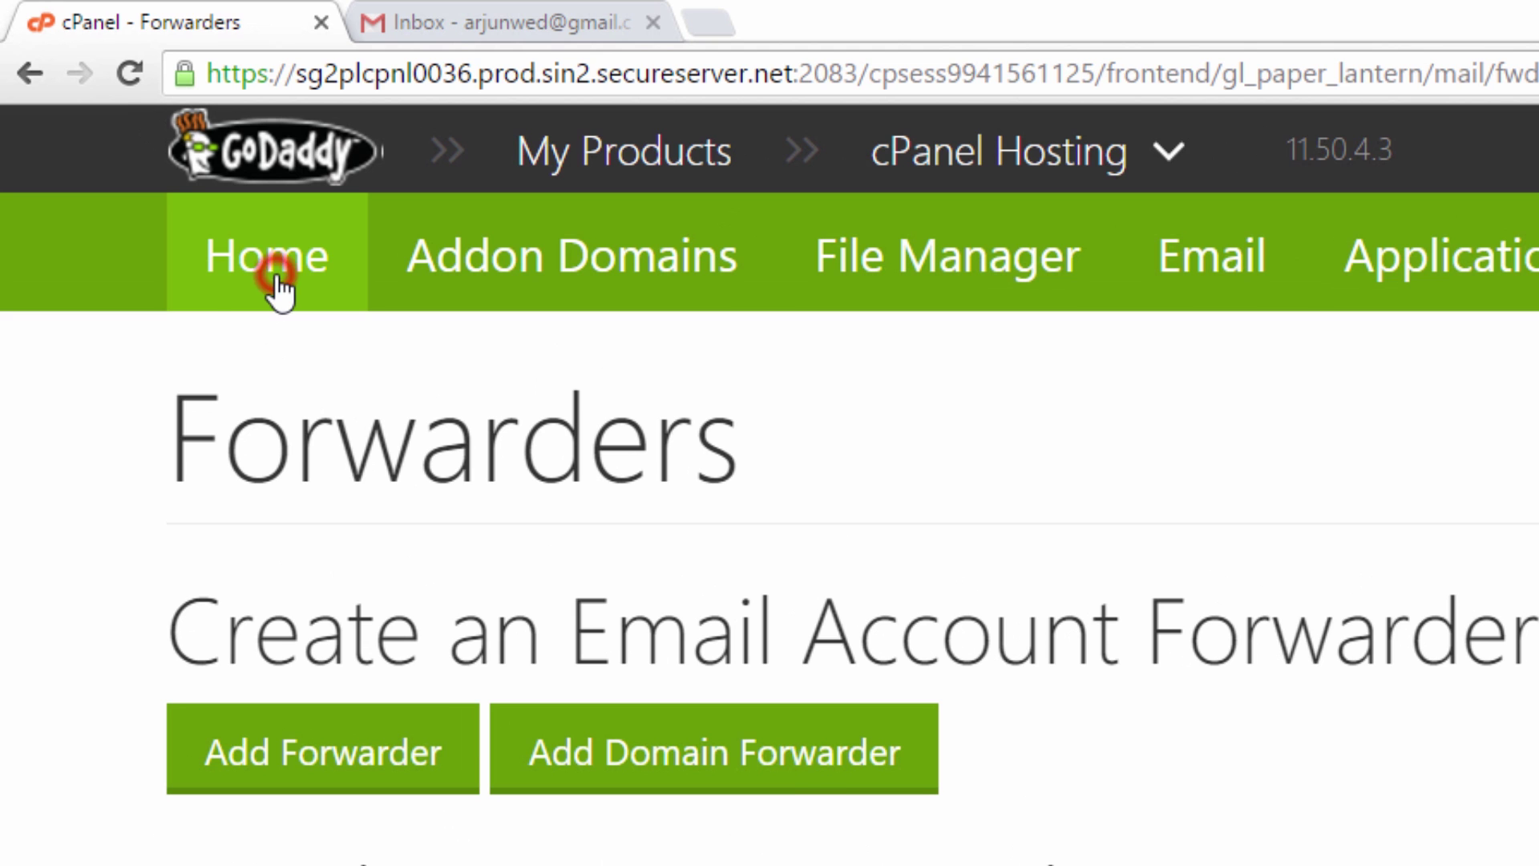
left_click(279, 289)
left_click_drag(1533, 144, 1535, 515)
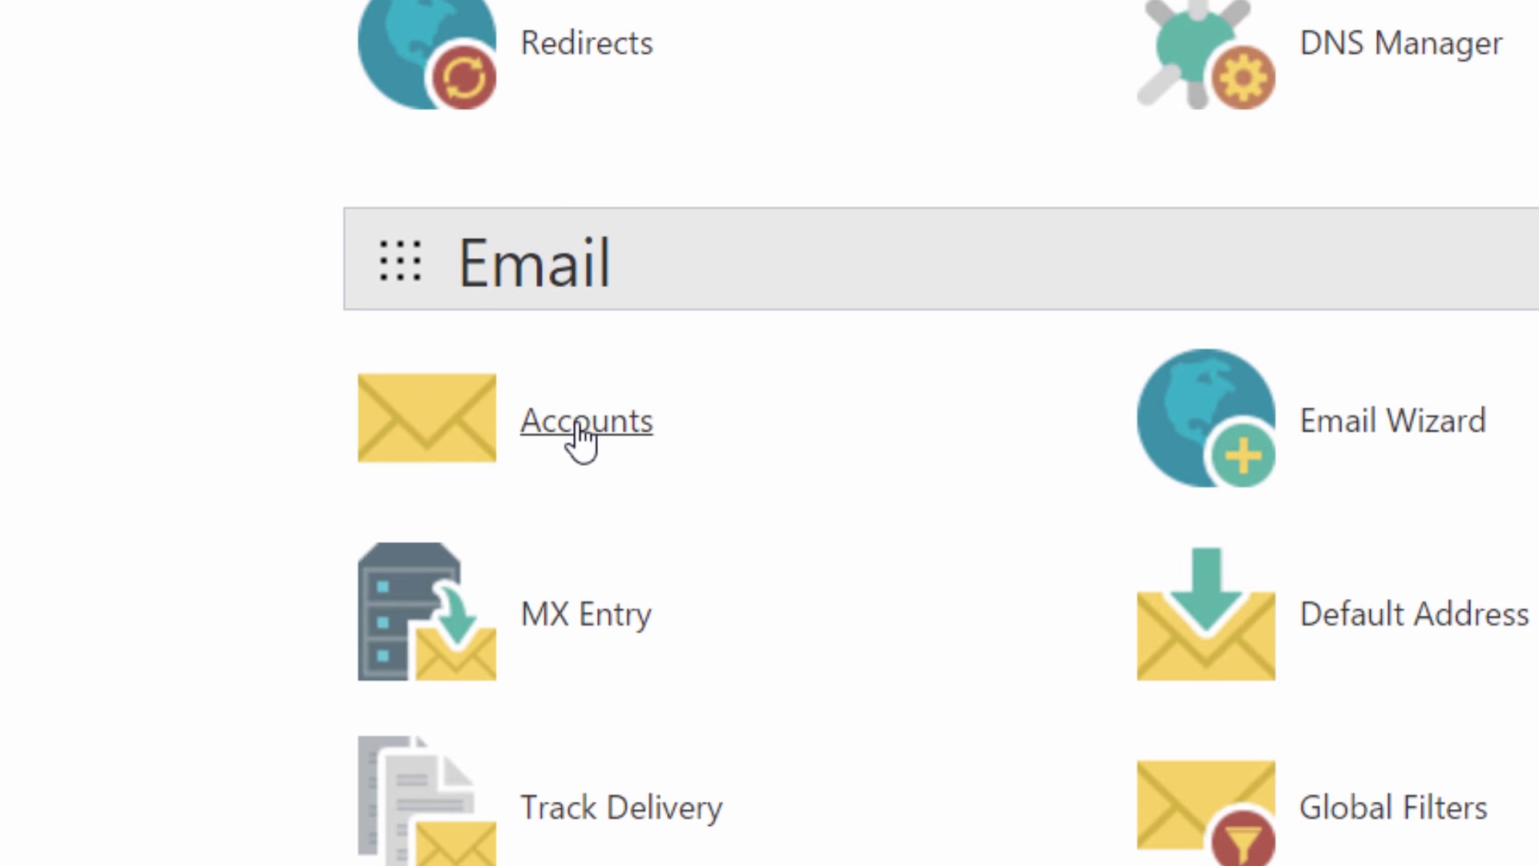
left_click(579, 430)
scroll(770, 482, "down", 3)
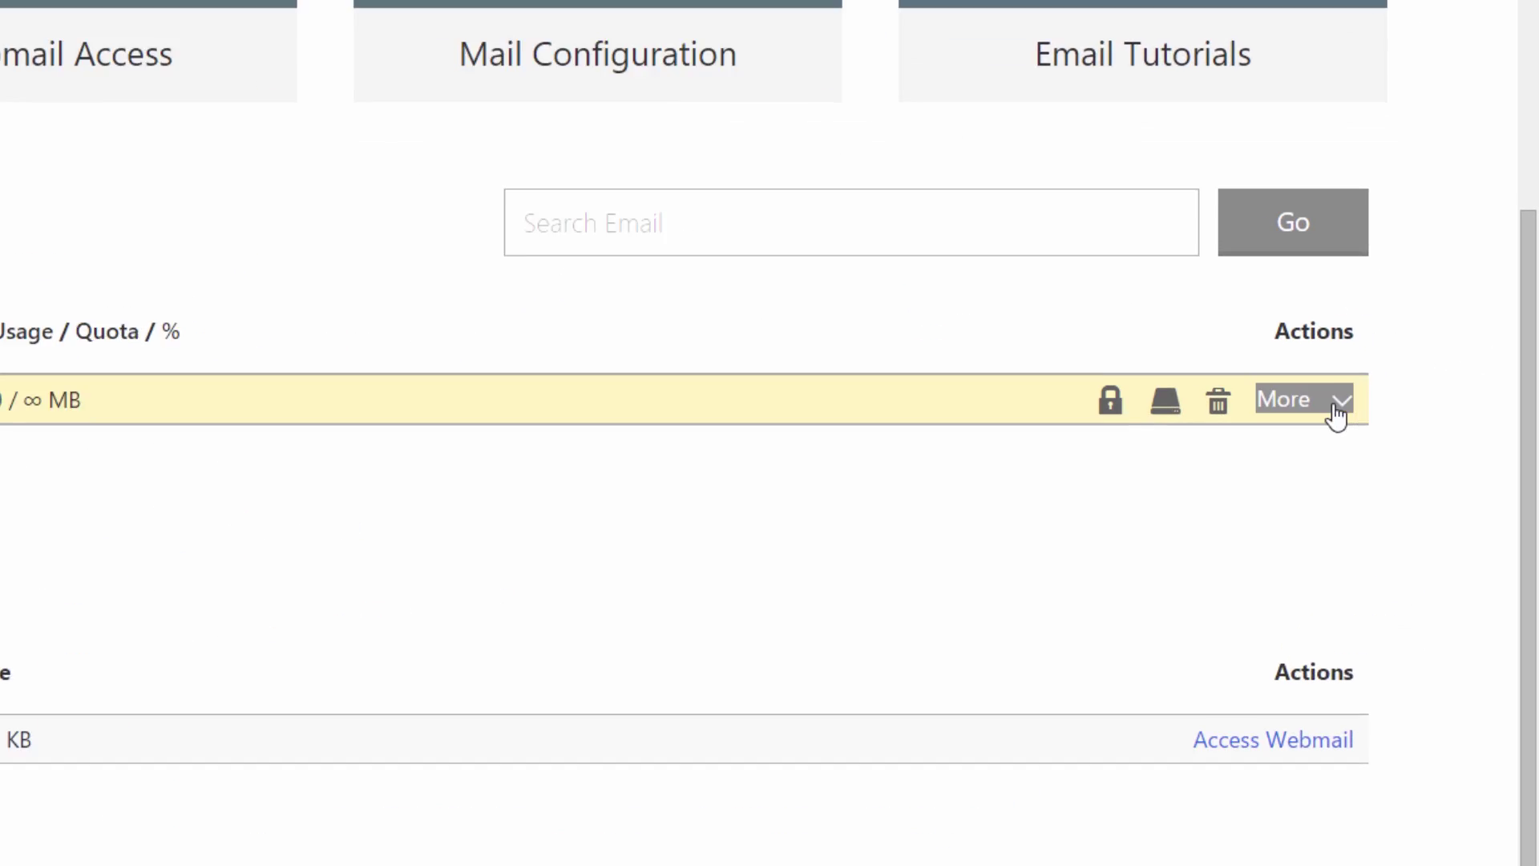
left_click(1175, 406)
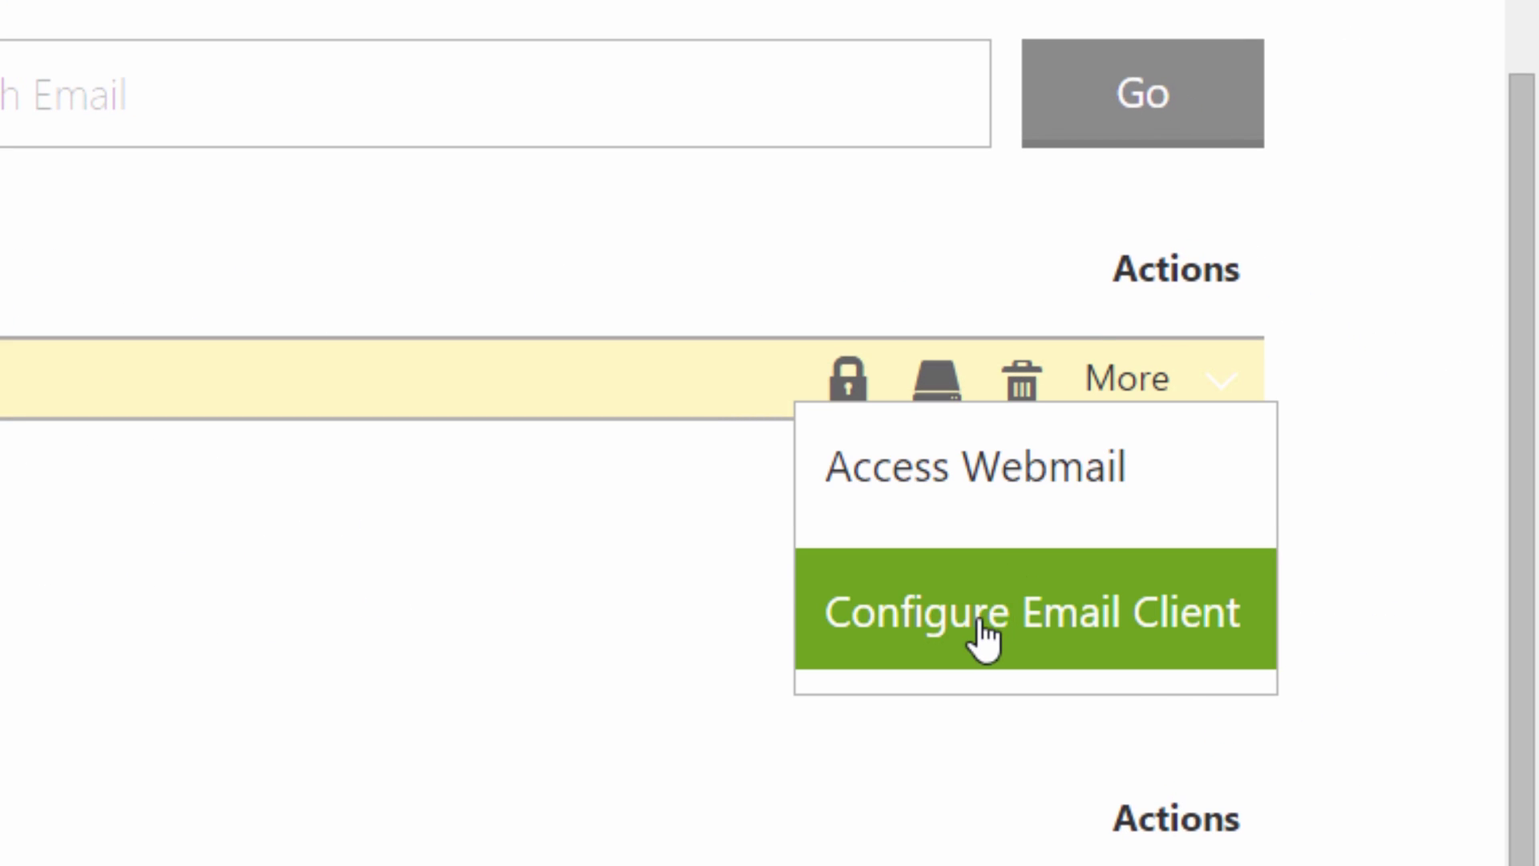
left_click(984, 641)
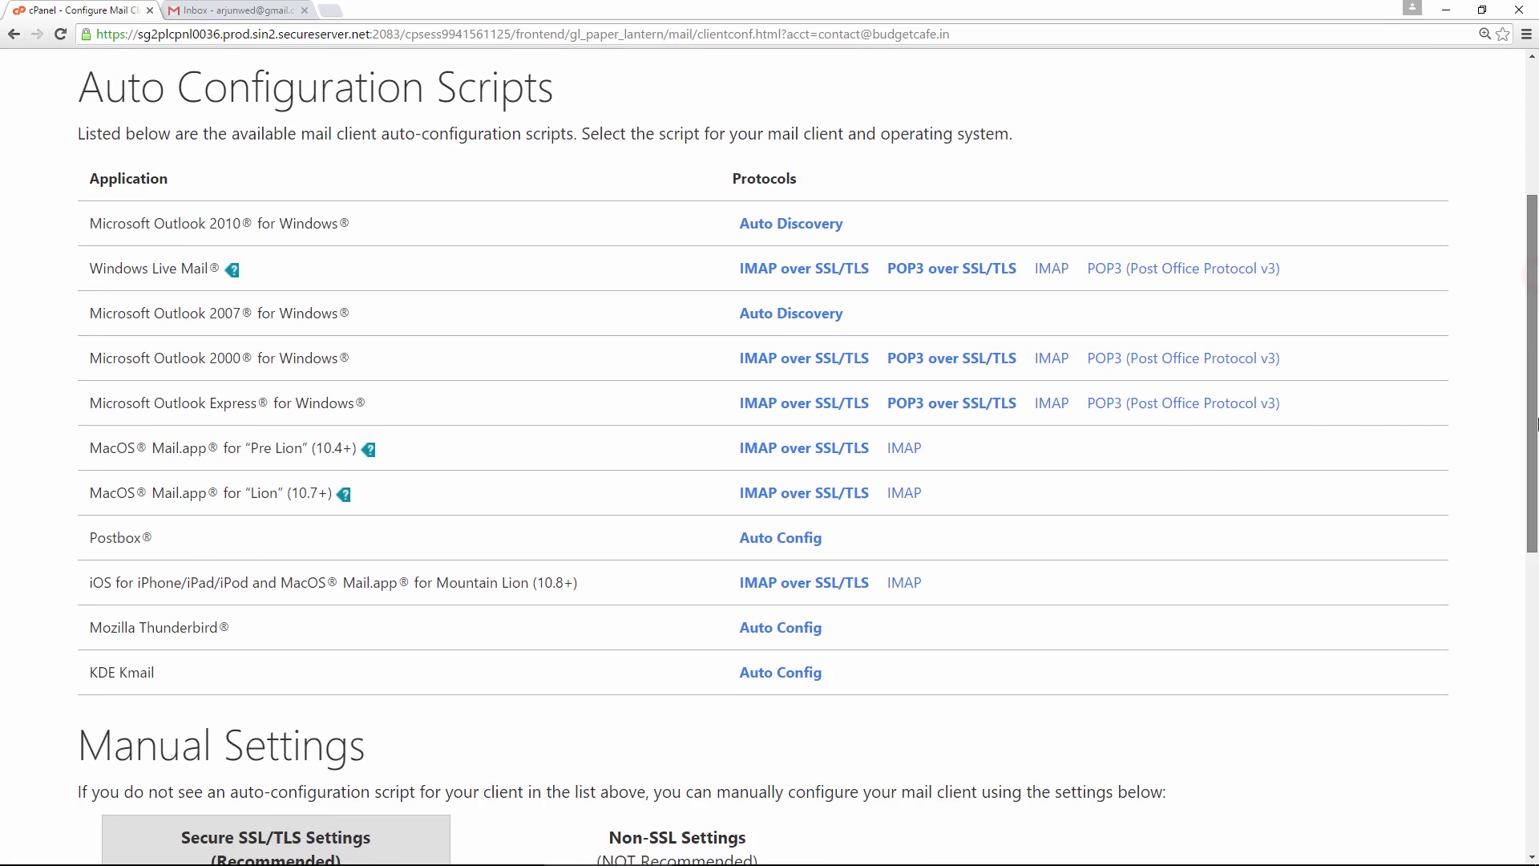
left_click_drag(1536, 274, 1536, 655)
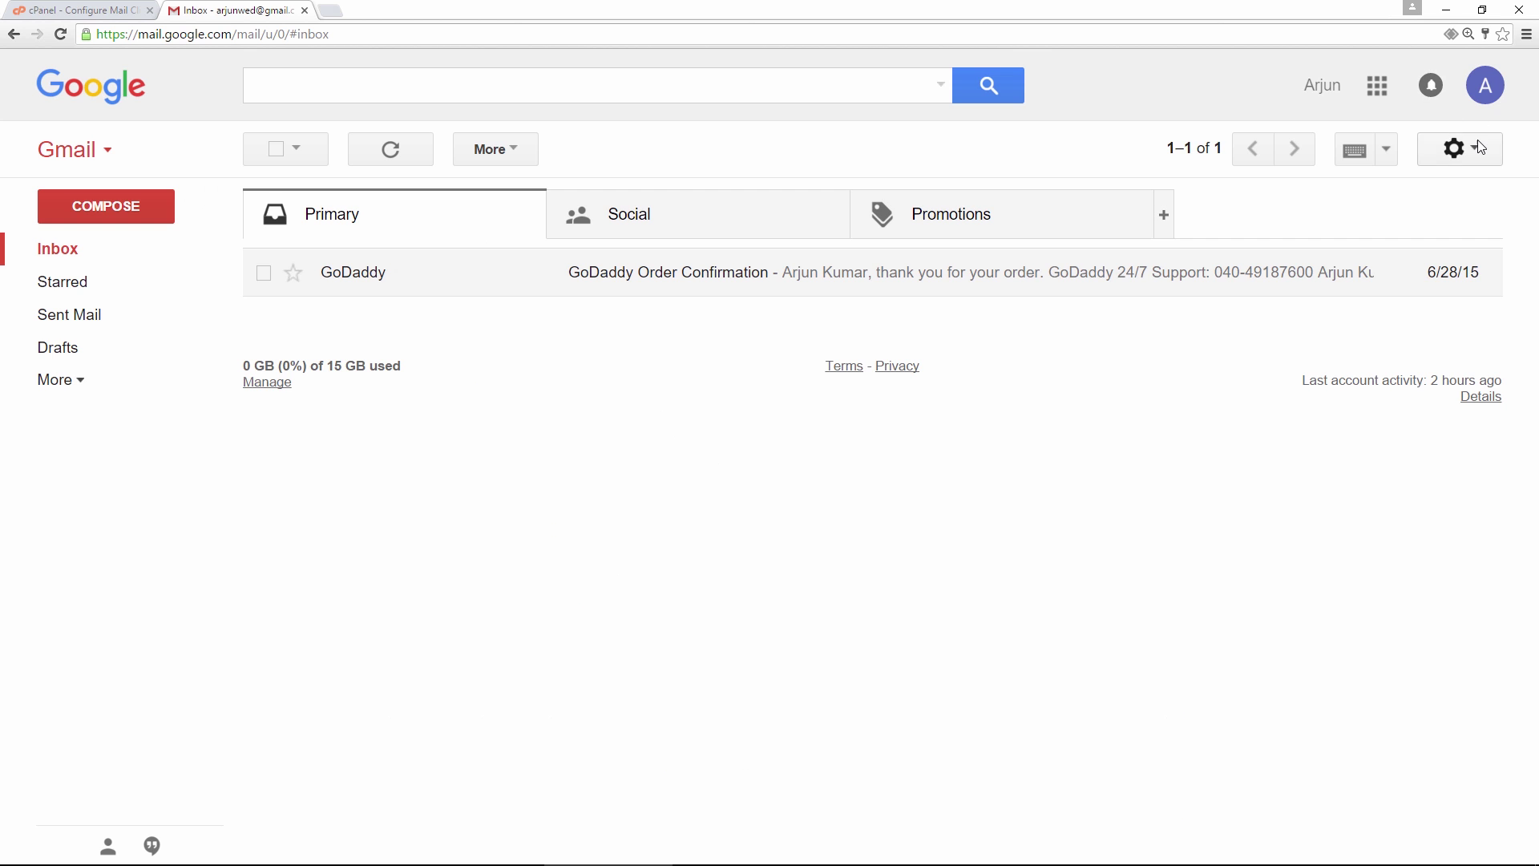
Open Gmail's Accounts and Import settings
left_click(1461, 148)
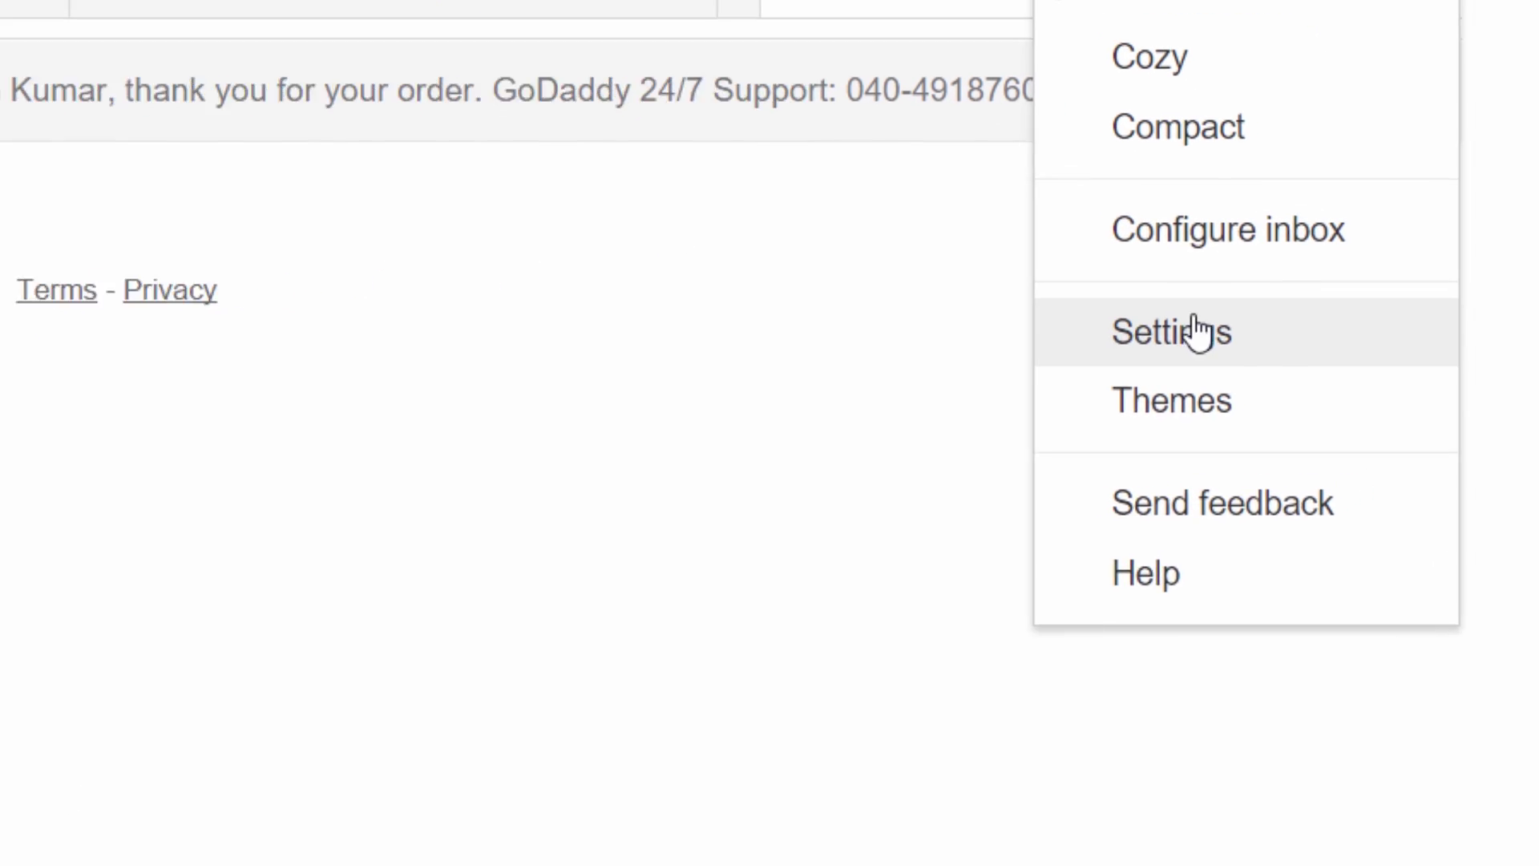
left_click(1345, 380)
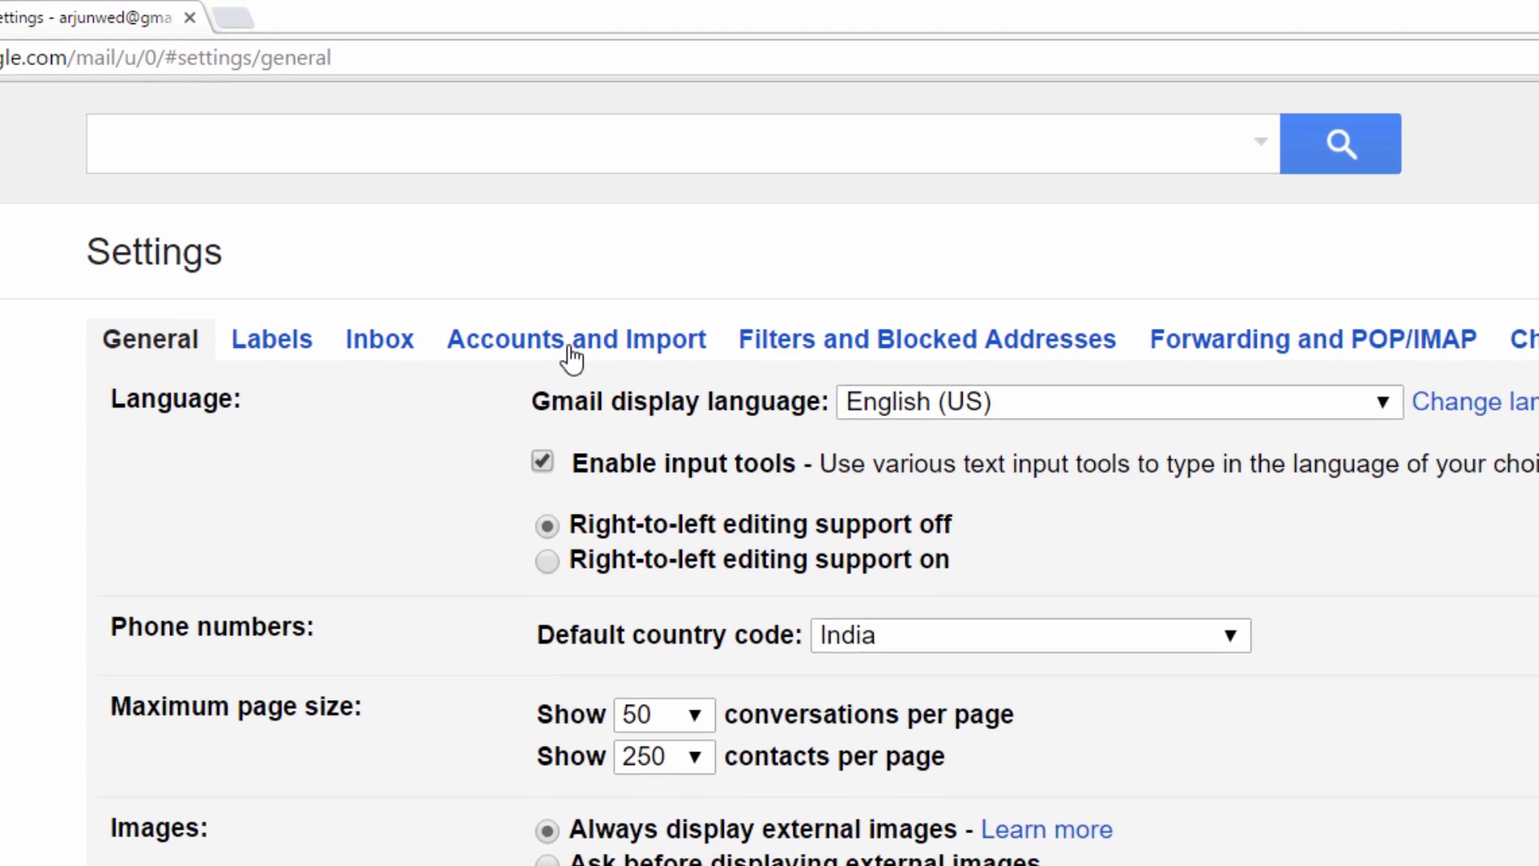
left_click(537, 230)
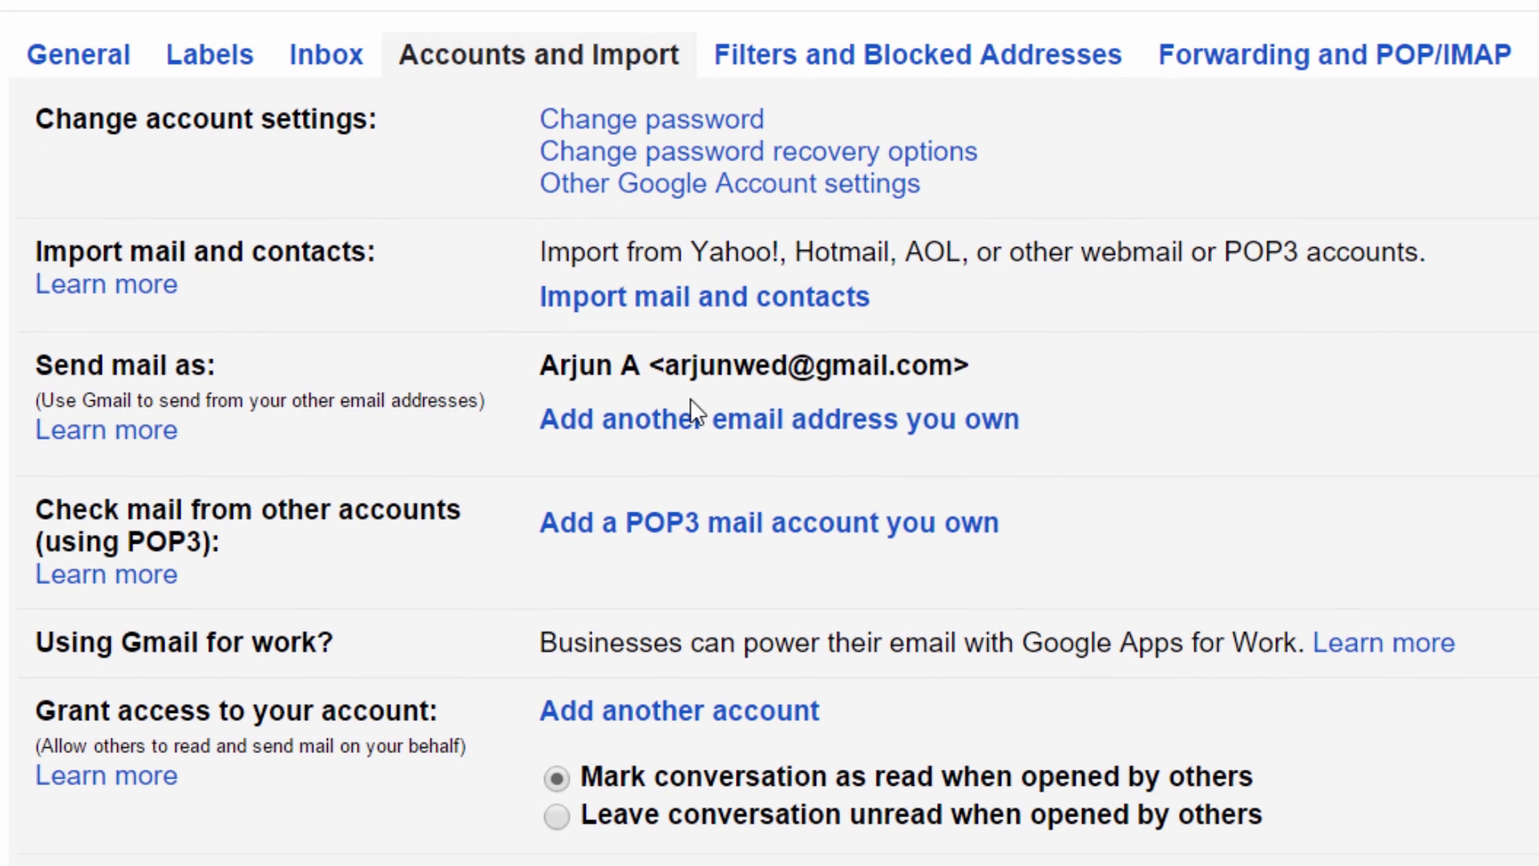
left_click(716, 428)
left_click(1099, 303)
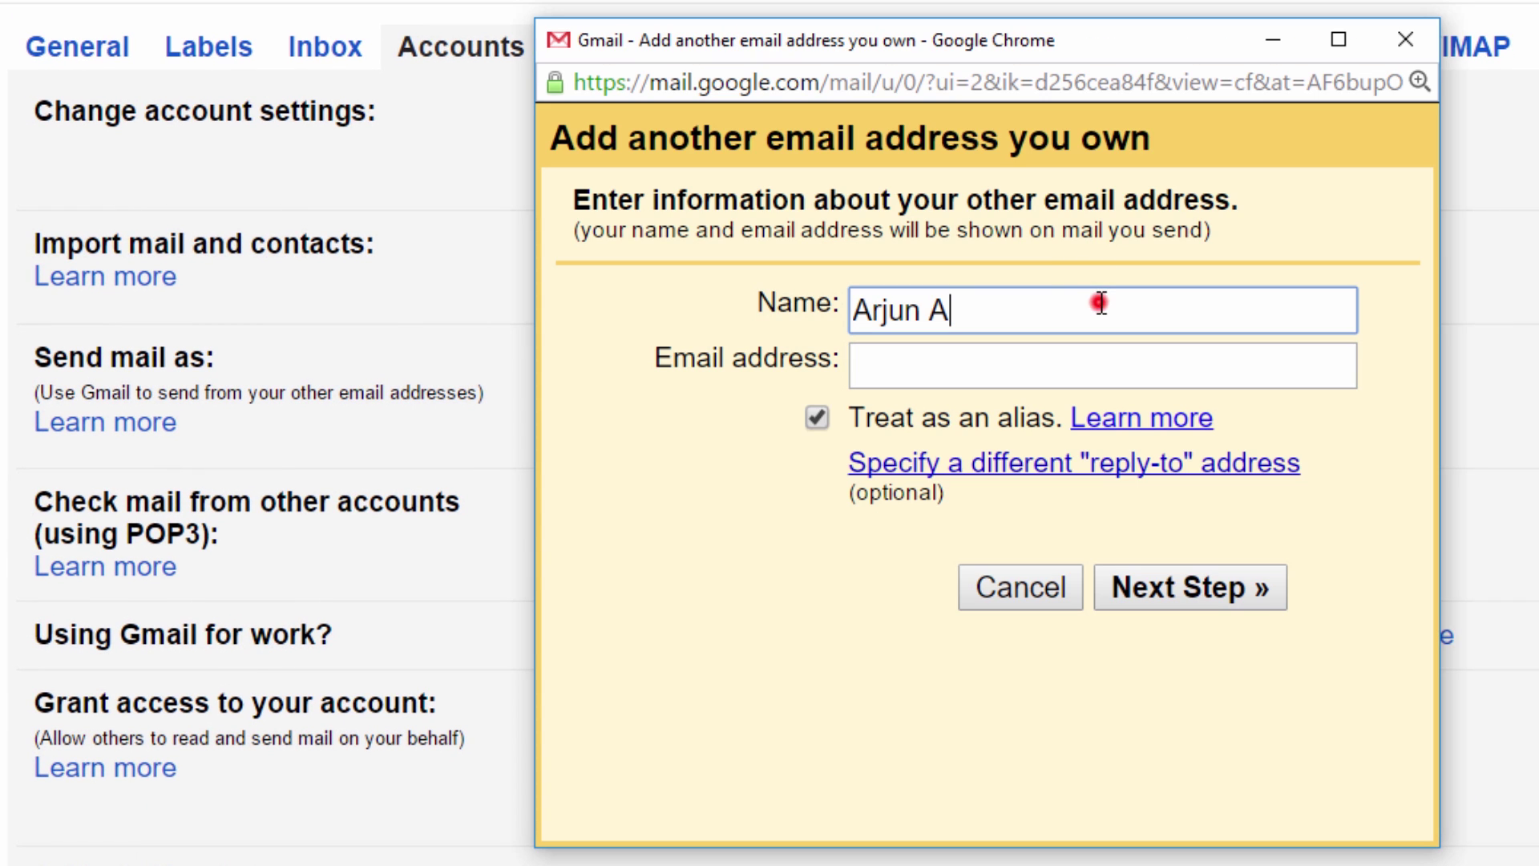
triple_click(1100, 302)
type("FilmyWedding Support")
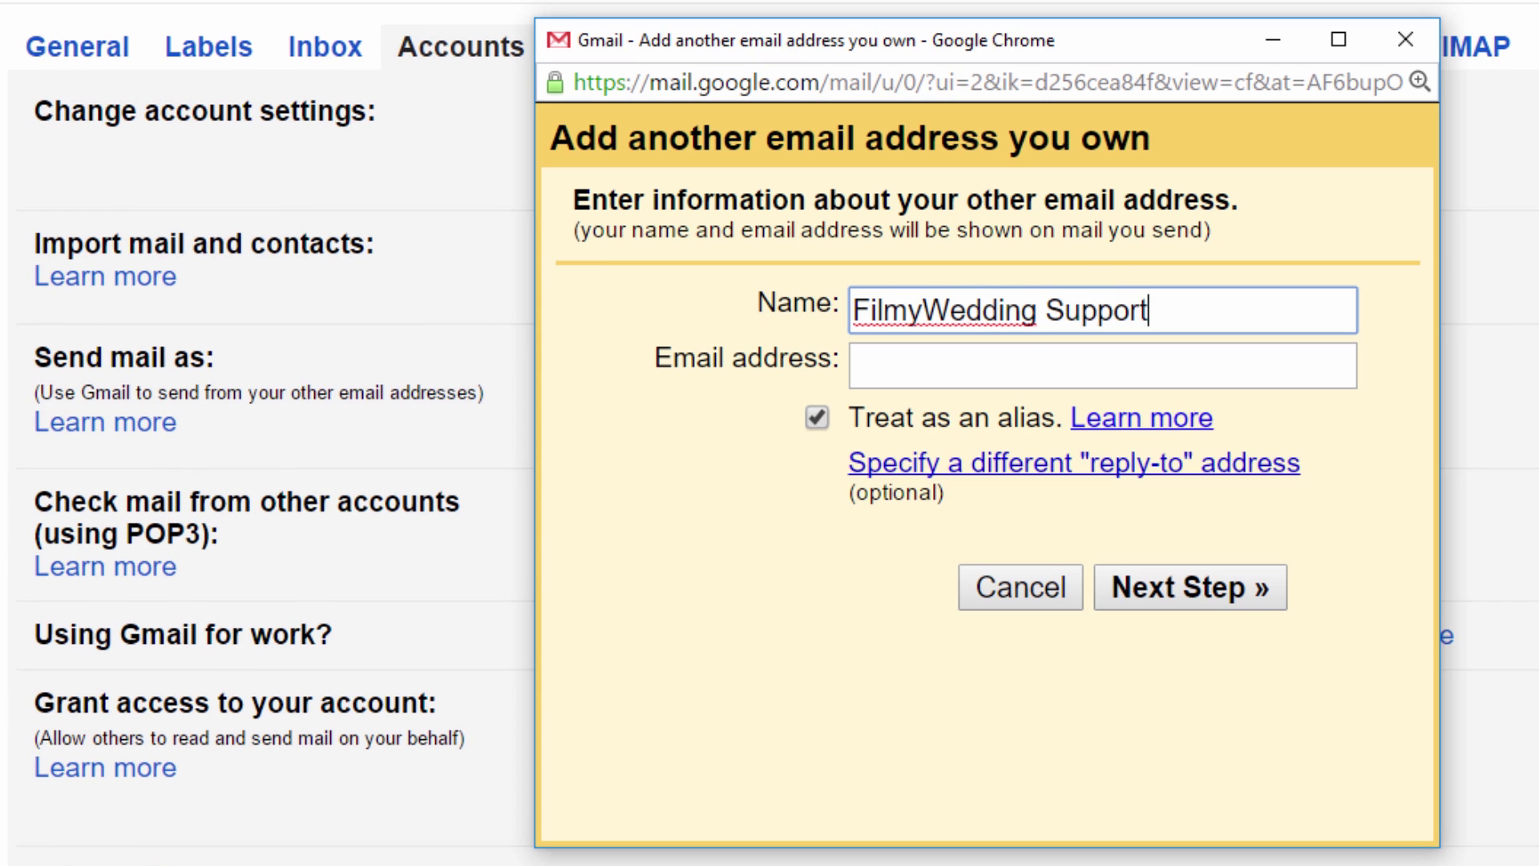
key("Tab")
type("cont")
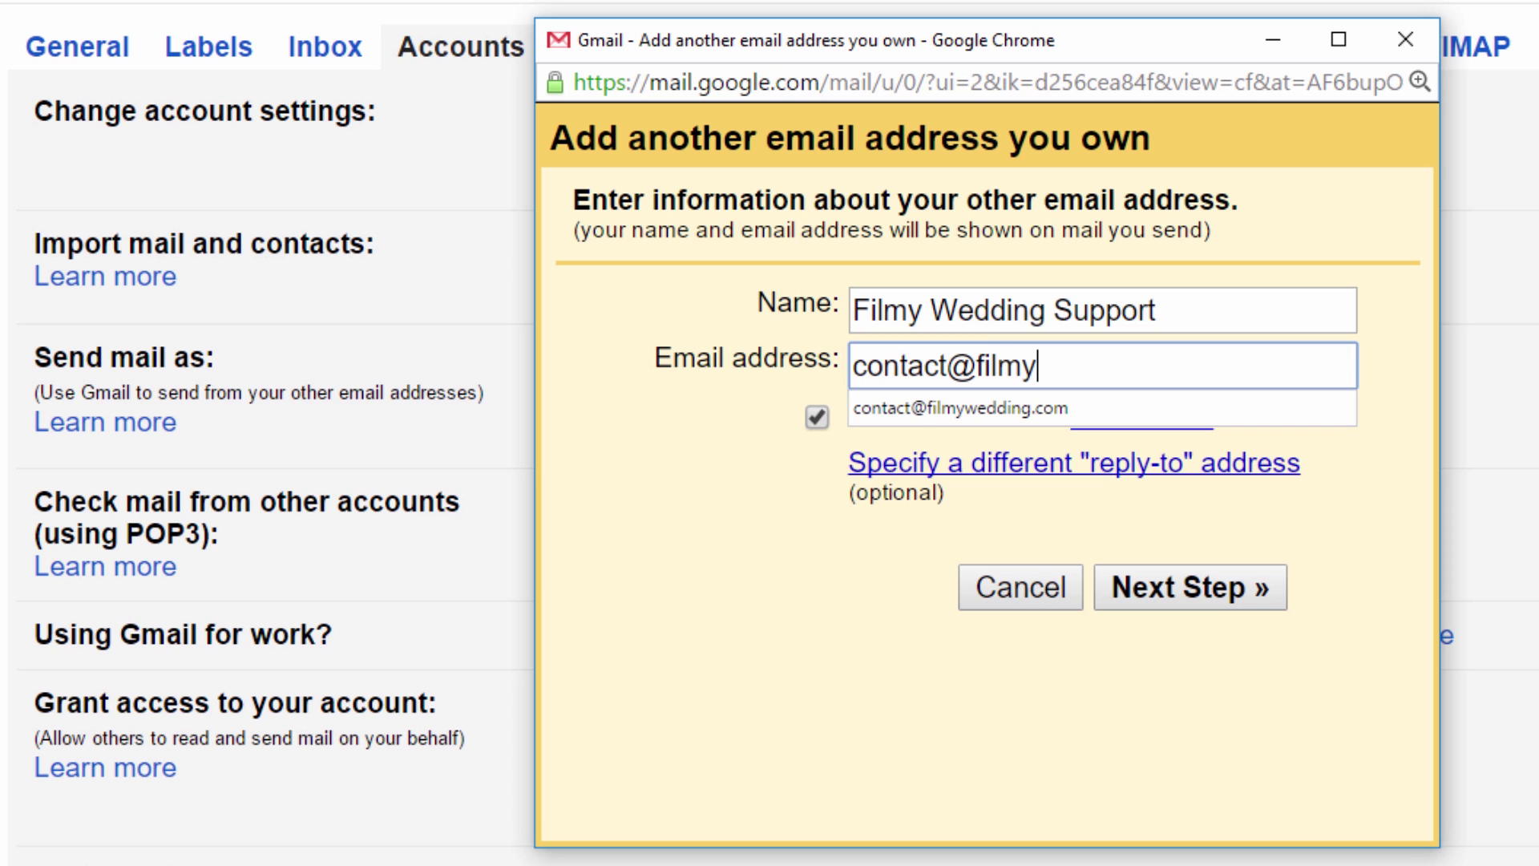
type("com")
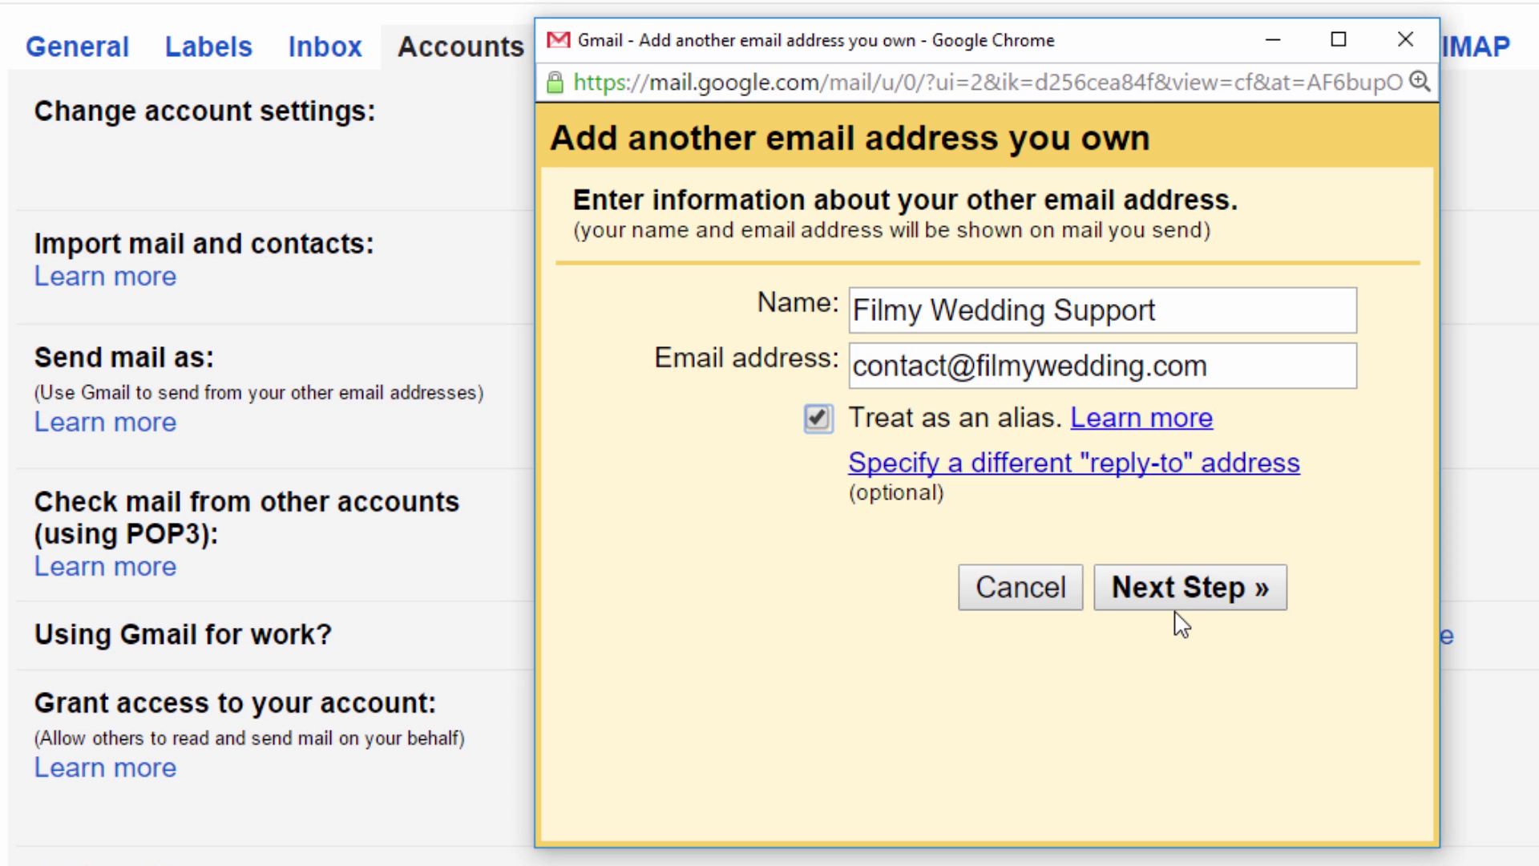
left_click(1175, 594)
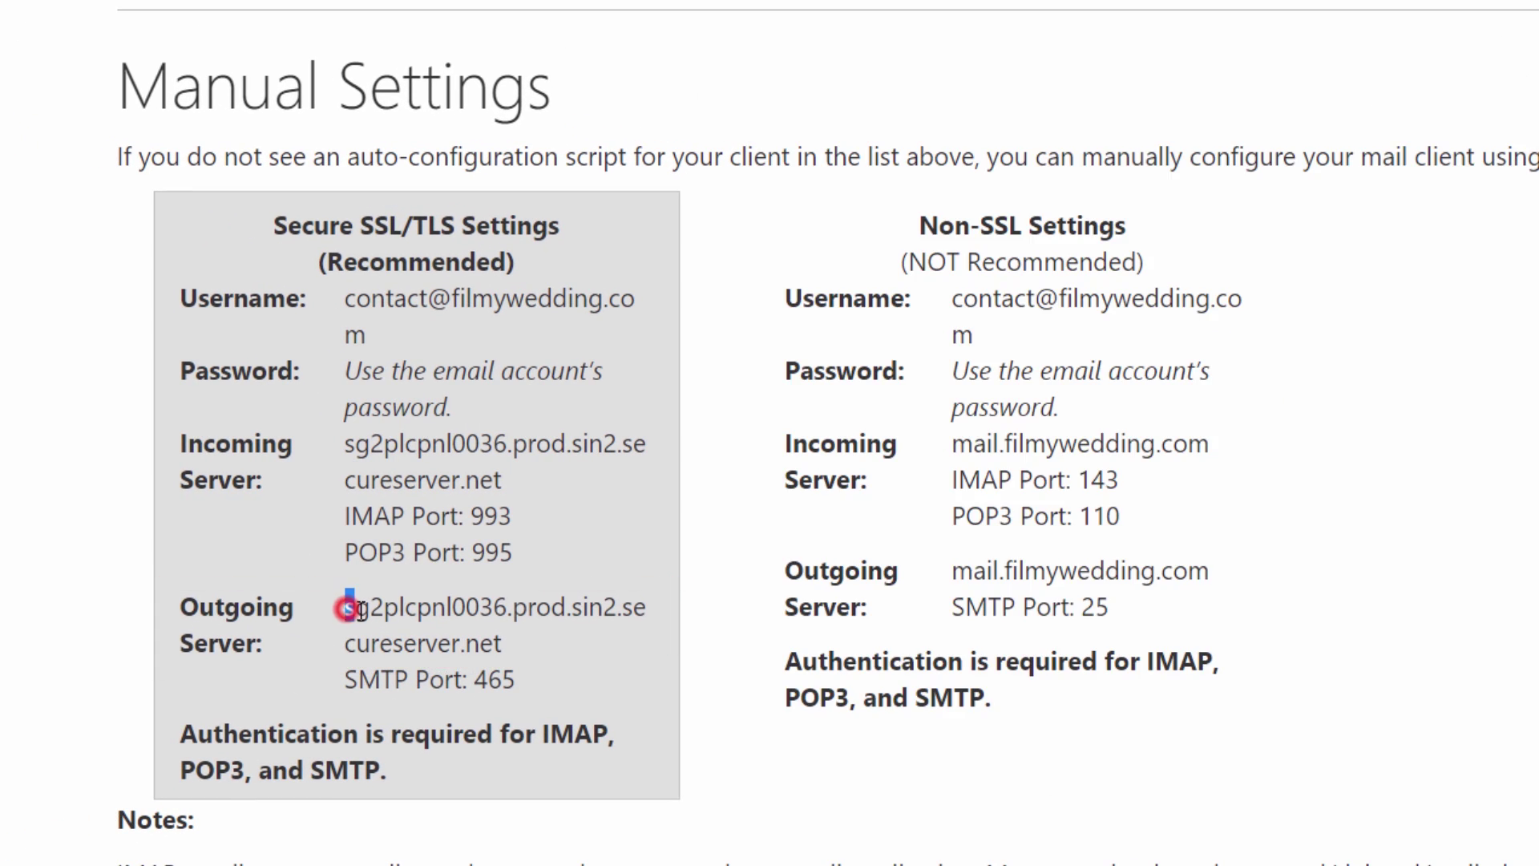
Copy cPanel's outgoing server hostname into Gmail's SMTP Server field
left_click_drag(345, 607, 495, 634)
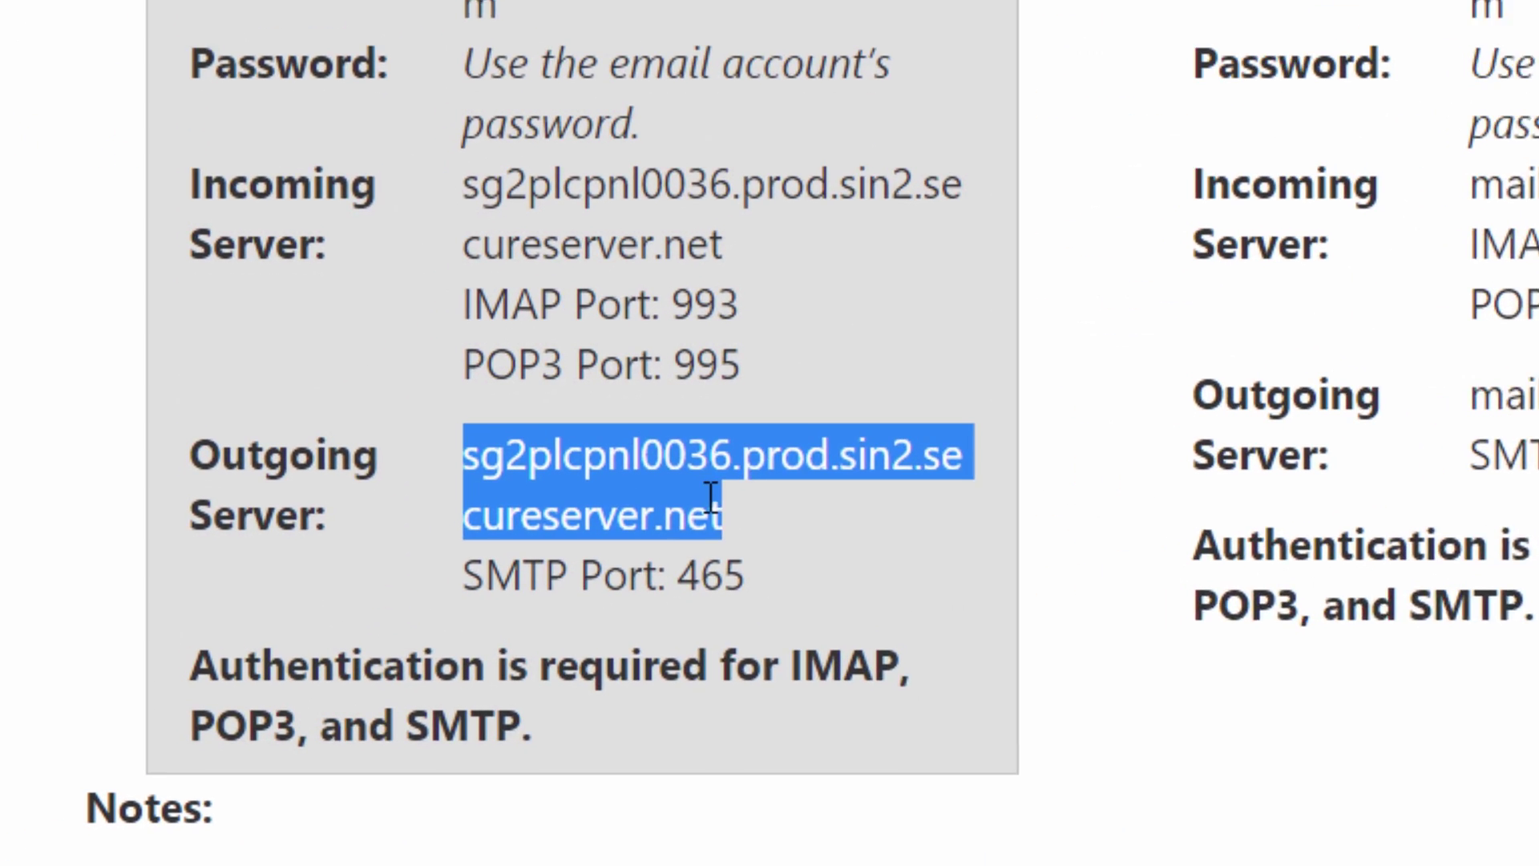
right_click(698, 458)
left_click(733, 465)
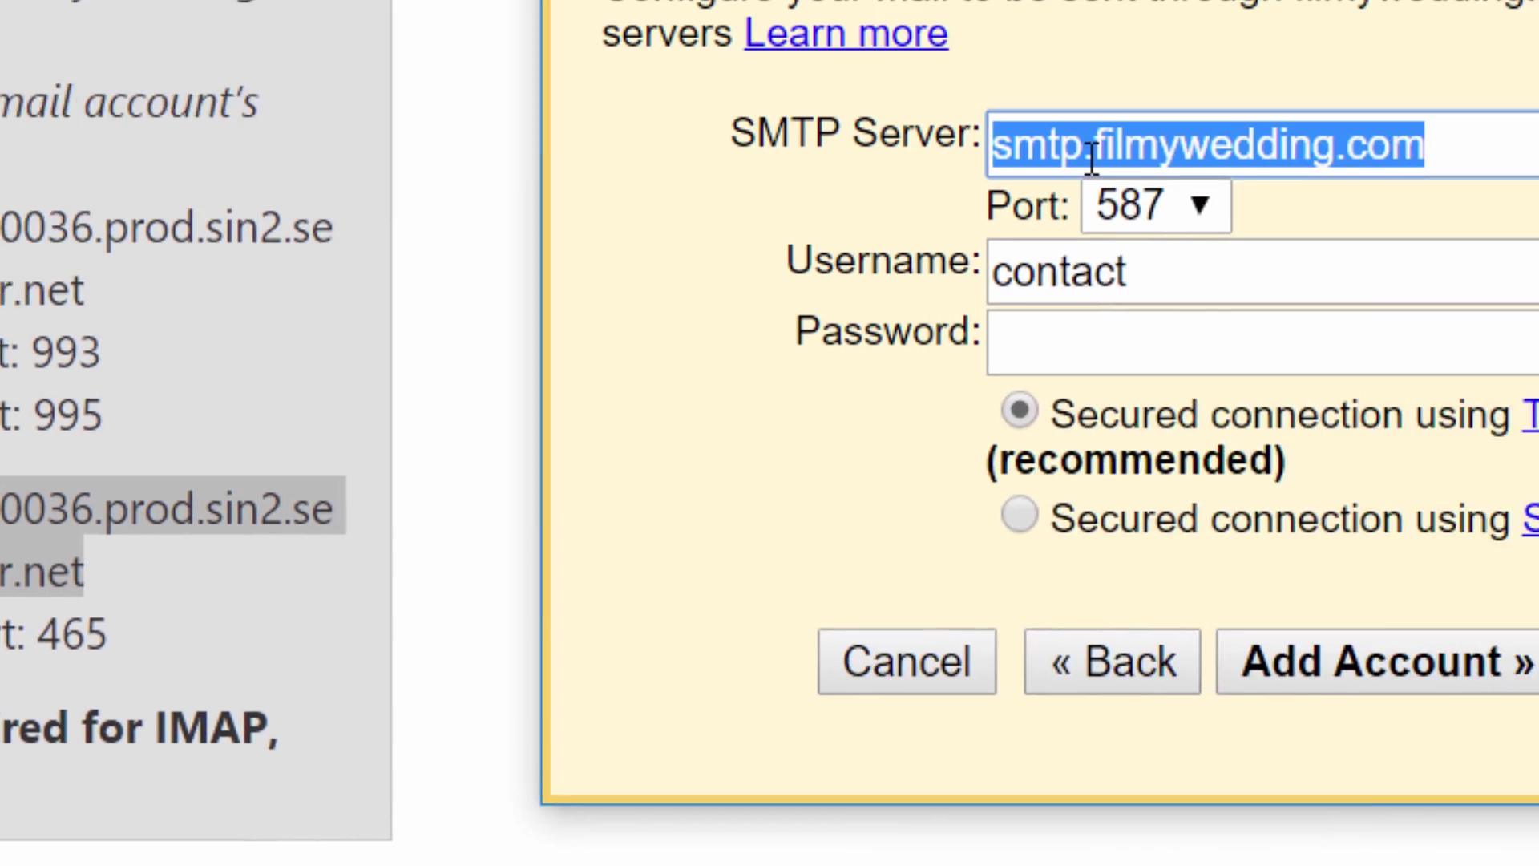
right_click(1093, 157)
left_click(732, 330)
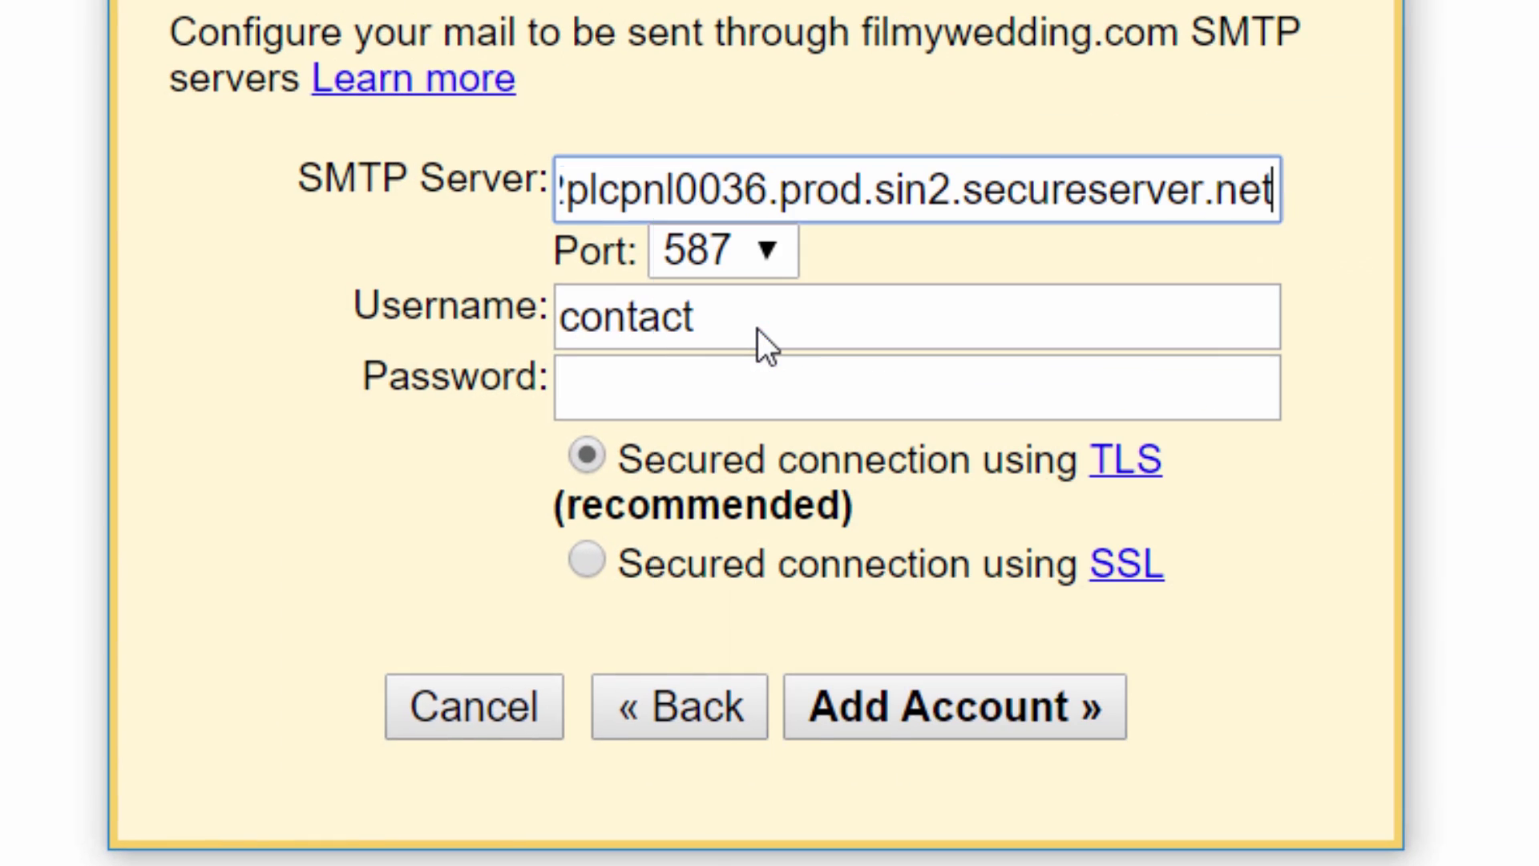
Set port 465, enter the contact username and password, and add the account
left_click(737, 263)
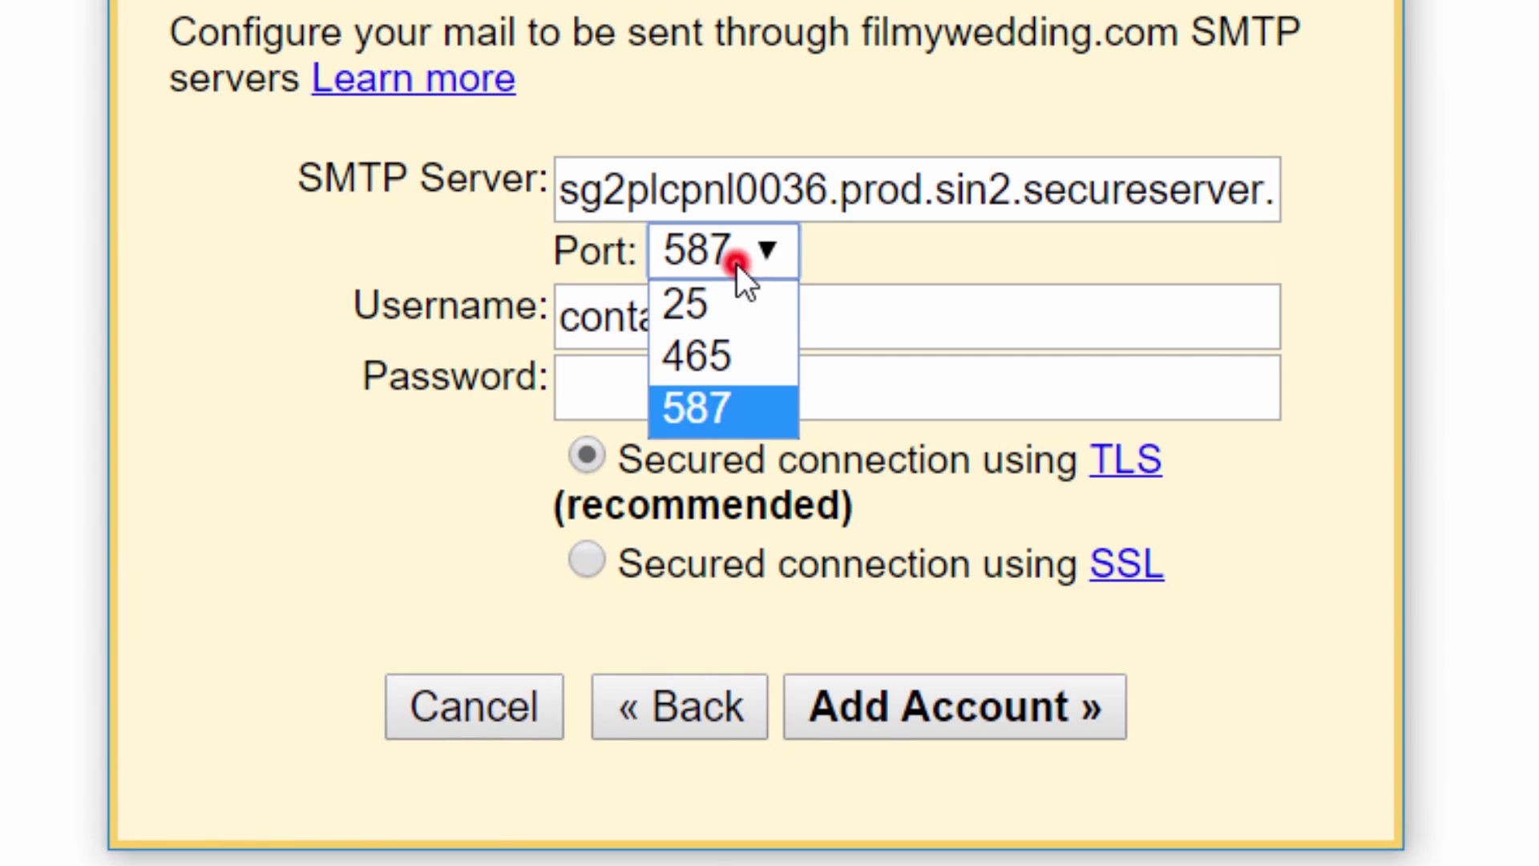
left_click(742, 362)
left_click(747, 328)
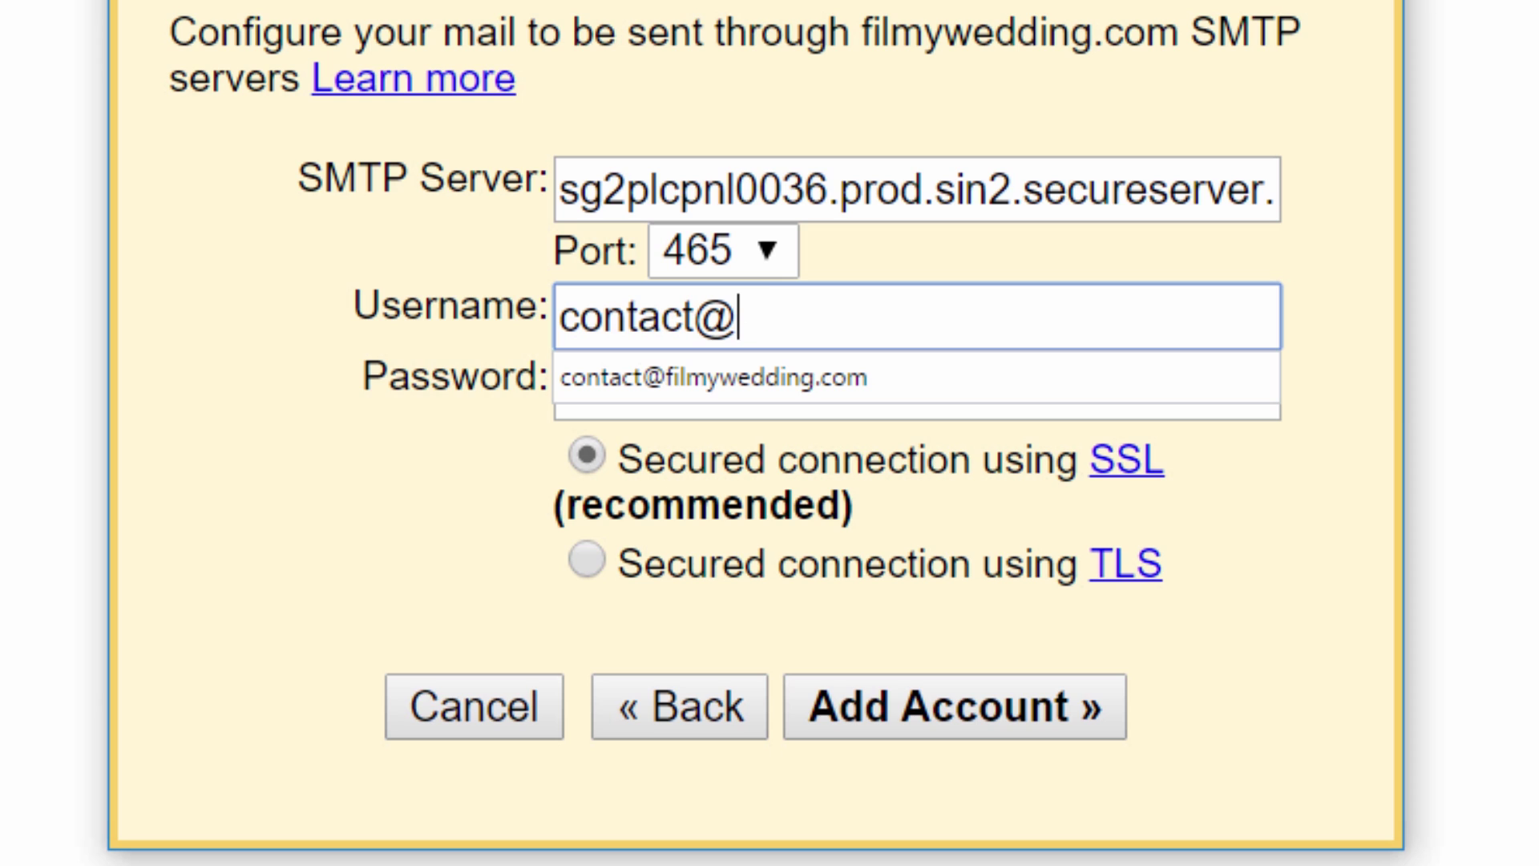
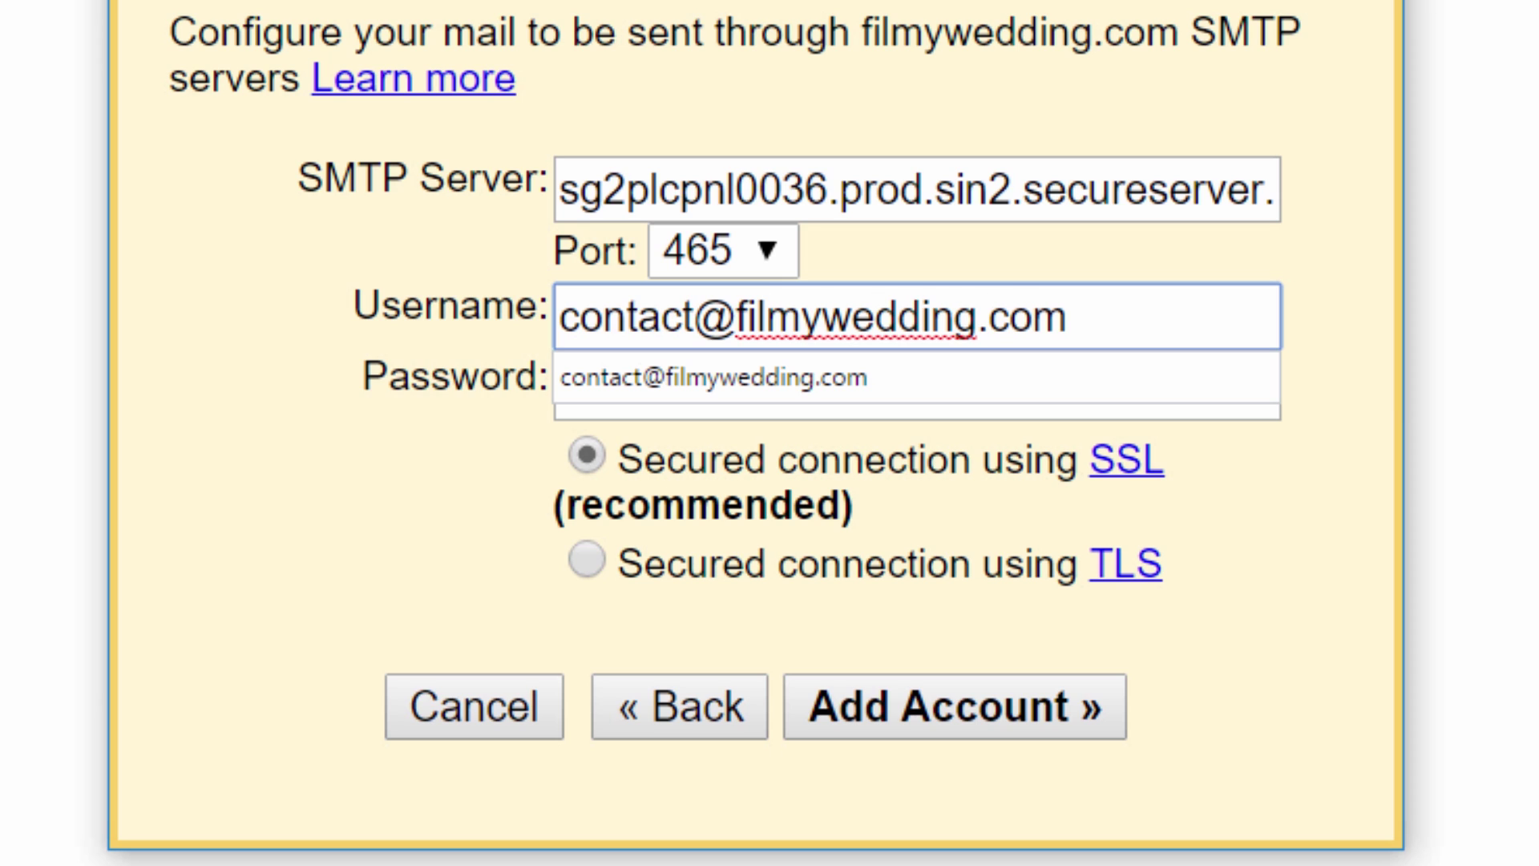
key("Tab")
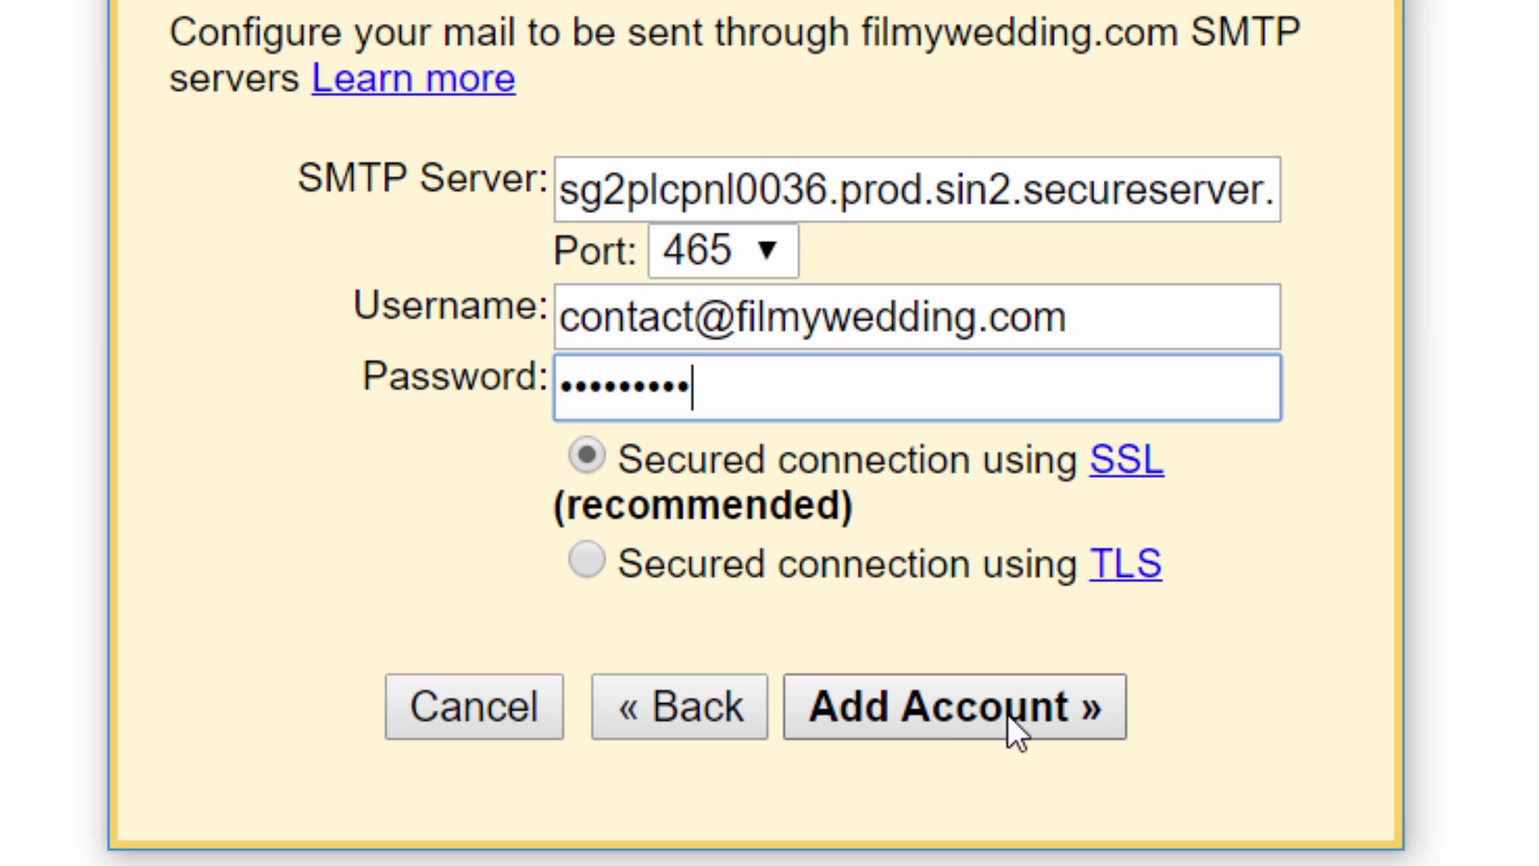
left_click(957, 714)
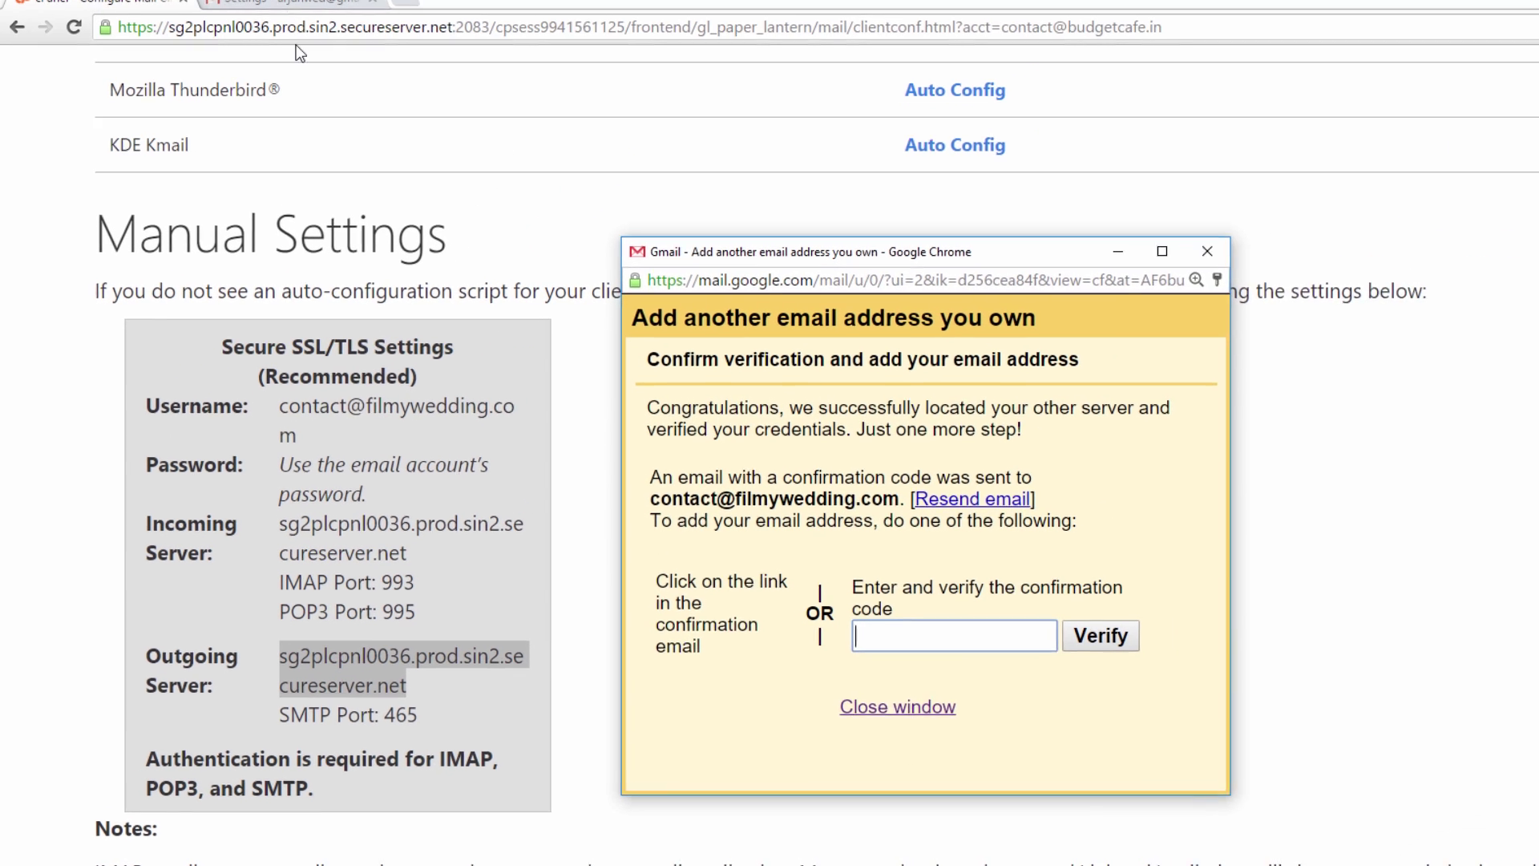
Copy the confirmation code from the Gmail Confirmation email in the inbox
left_click(285, 15)
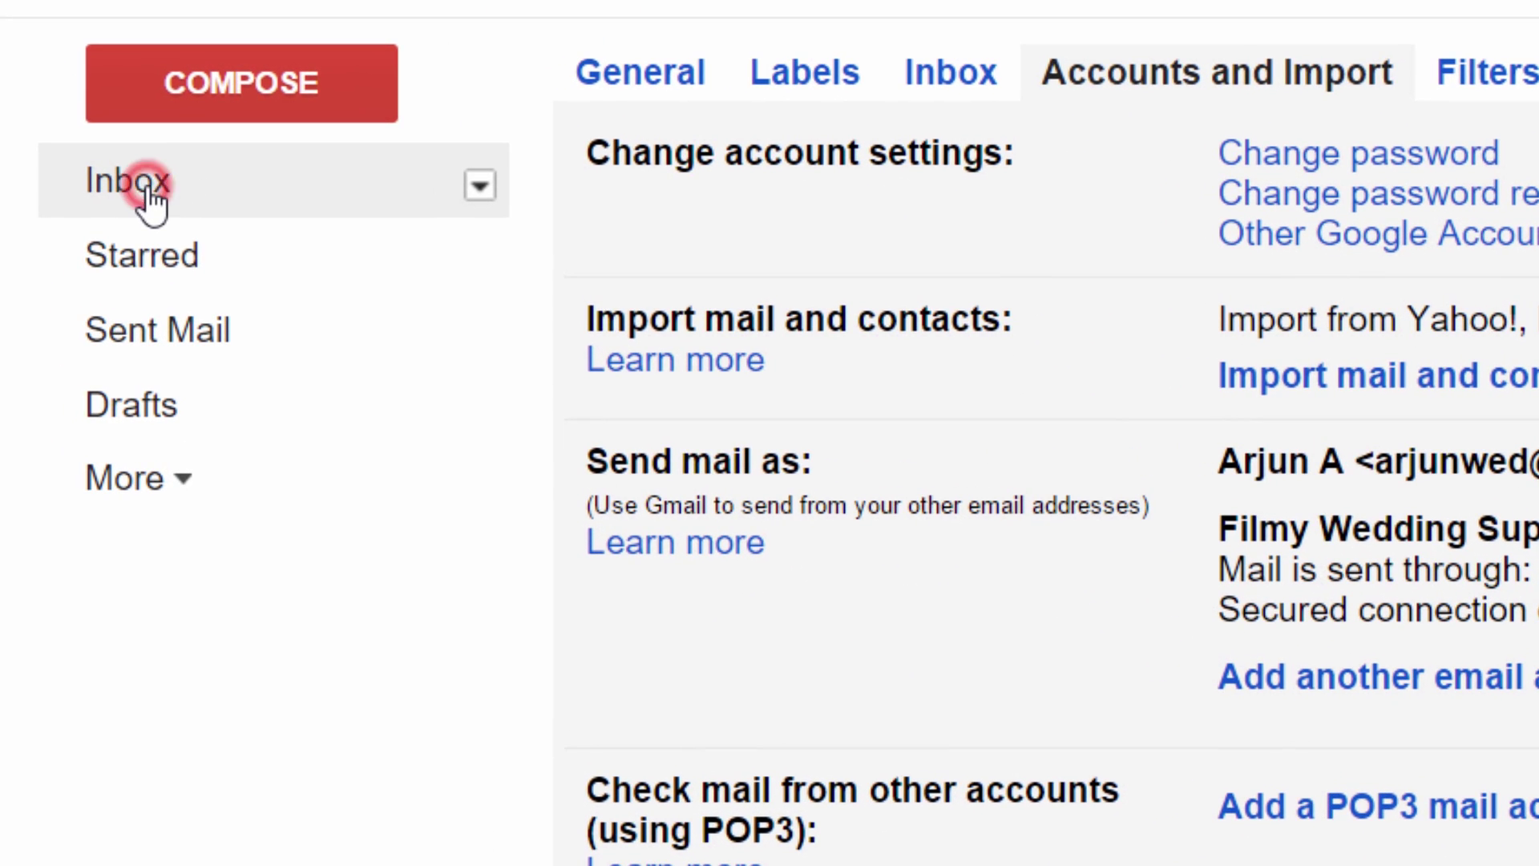
left_click(149, 190)
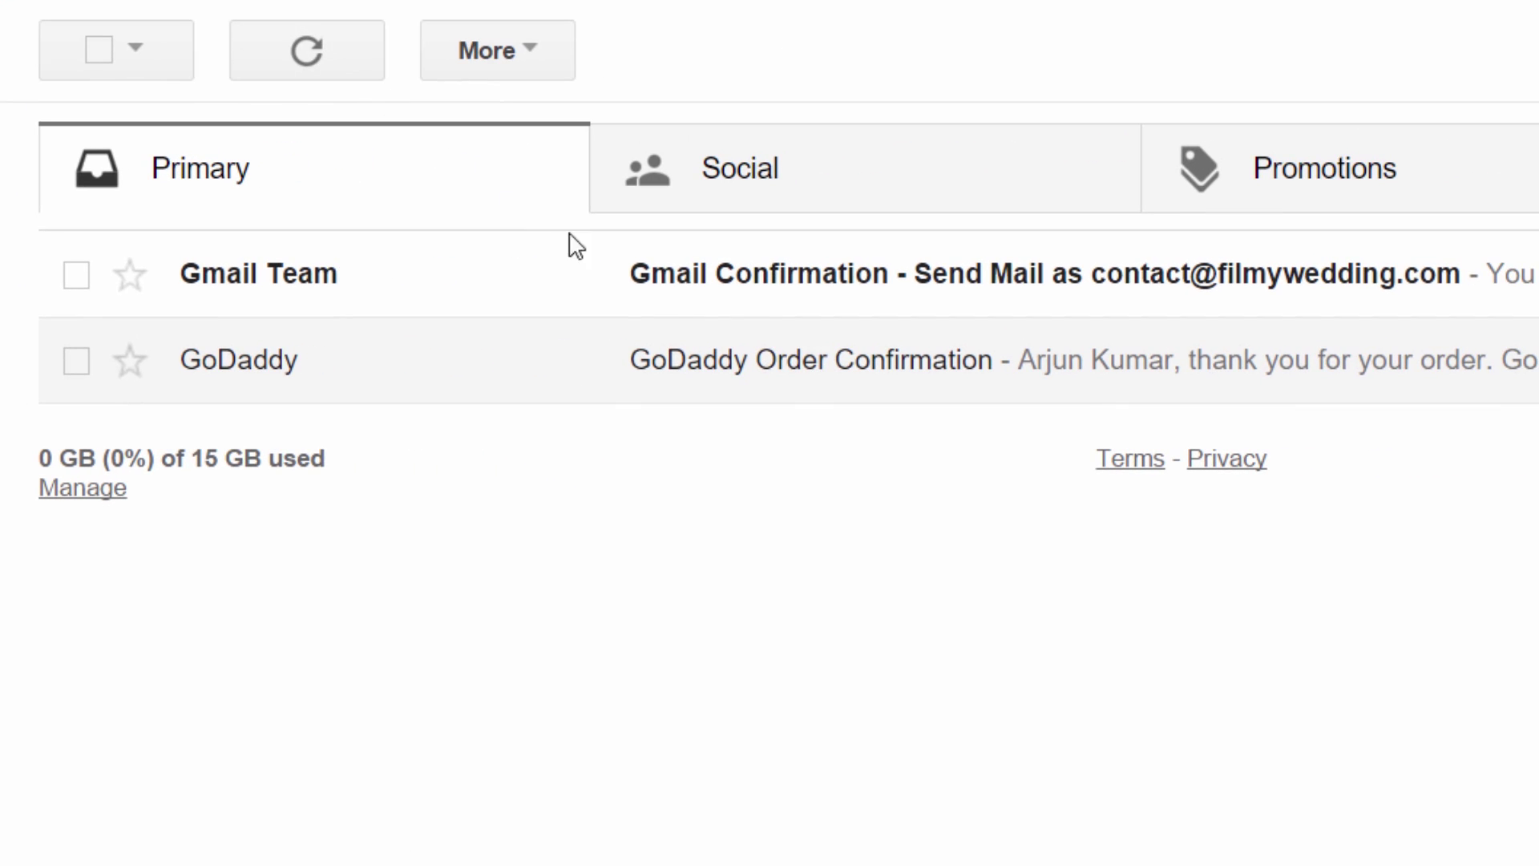
left_click(762, 299)
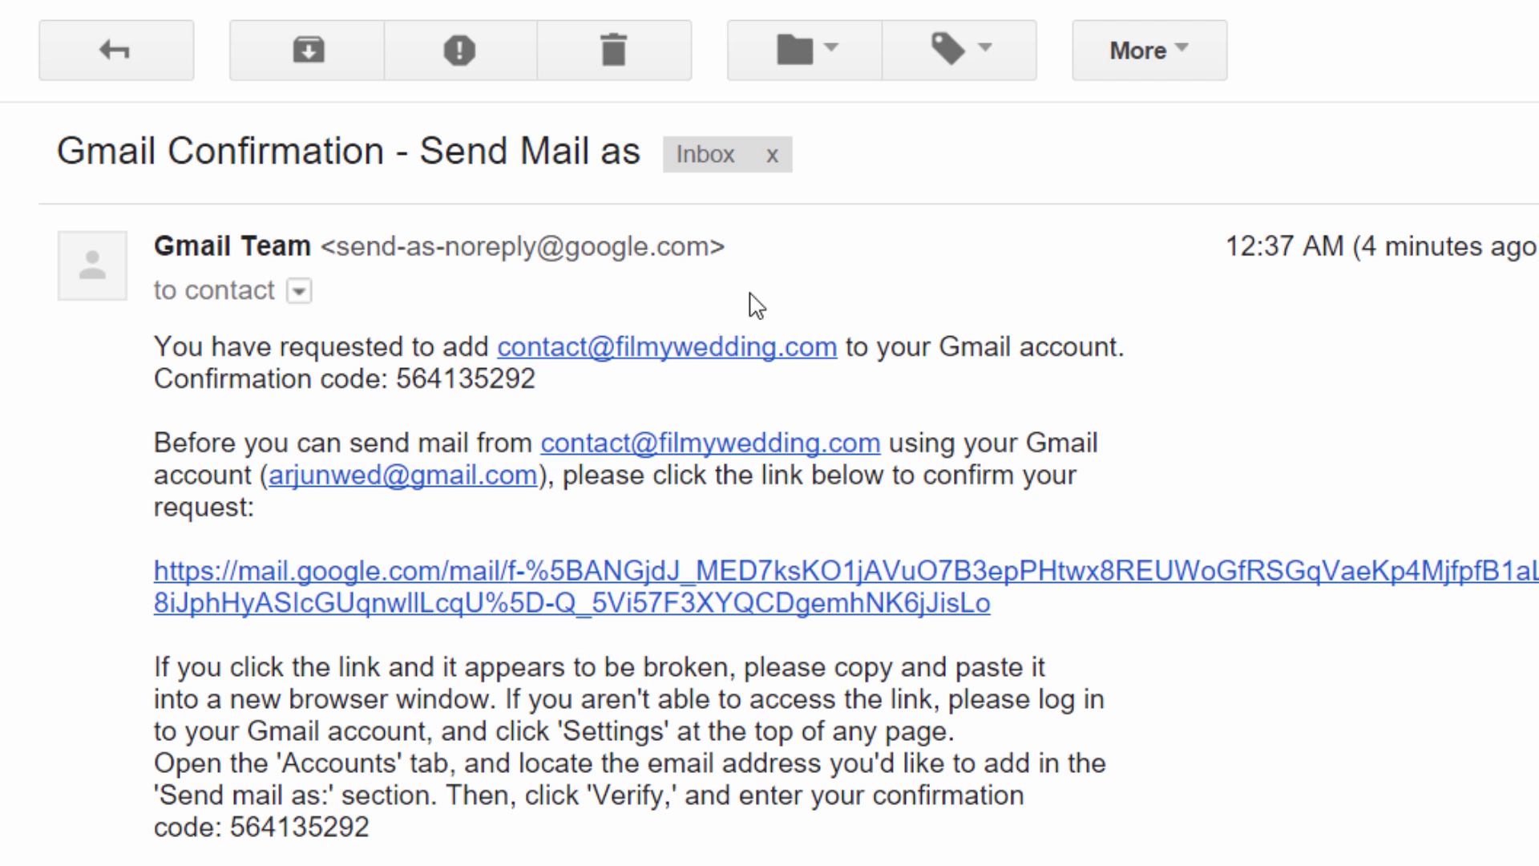
left_click_drag(447, 382, 539, 383)
right_click(466, 382)
left_click(494, 405)
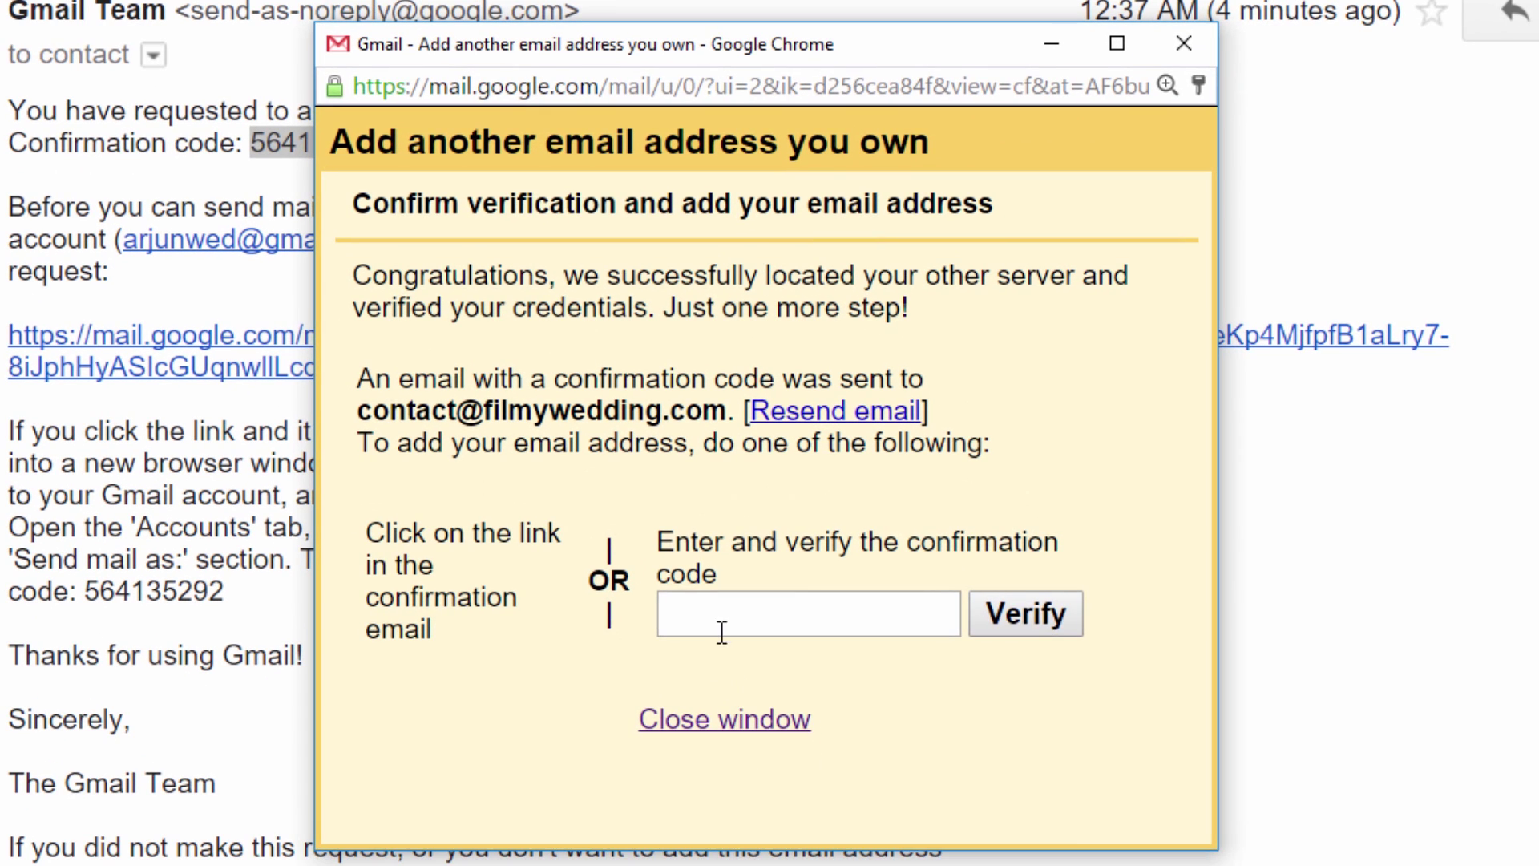
Paste the confirmation code into the verification popup and verify
left_click(722, 616)
right_click(720, 615)
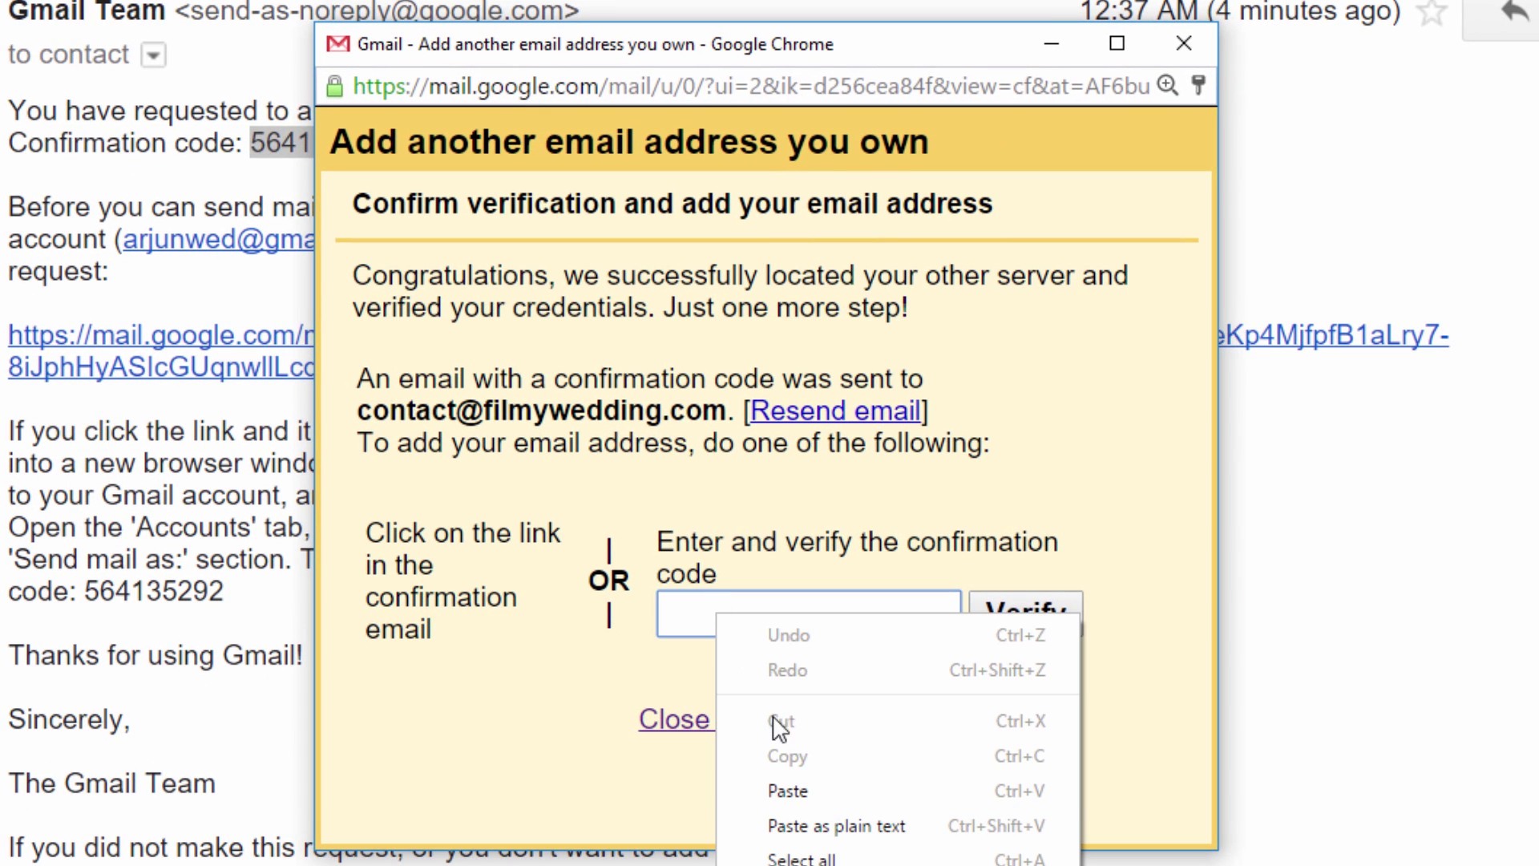
left_click(799, 802)
left_click(1014, 611)
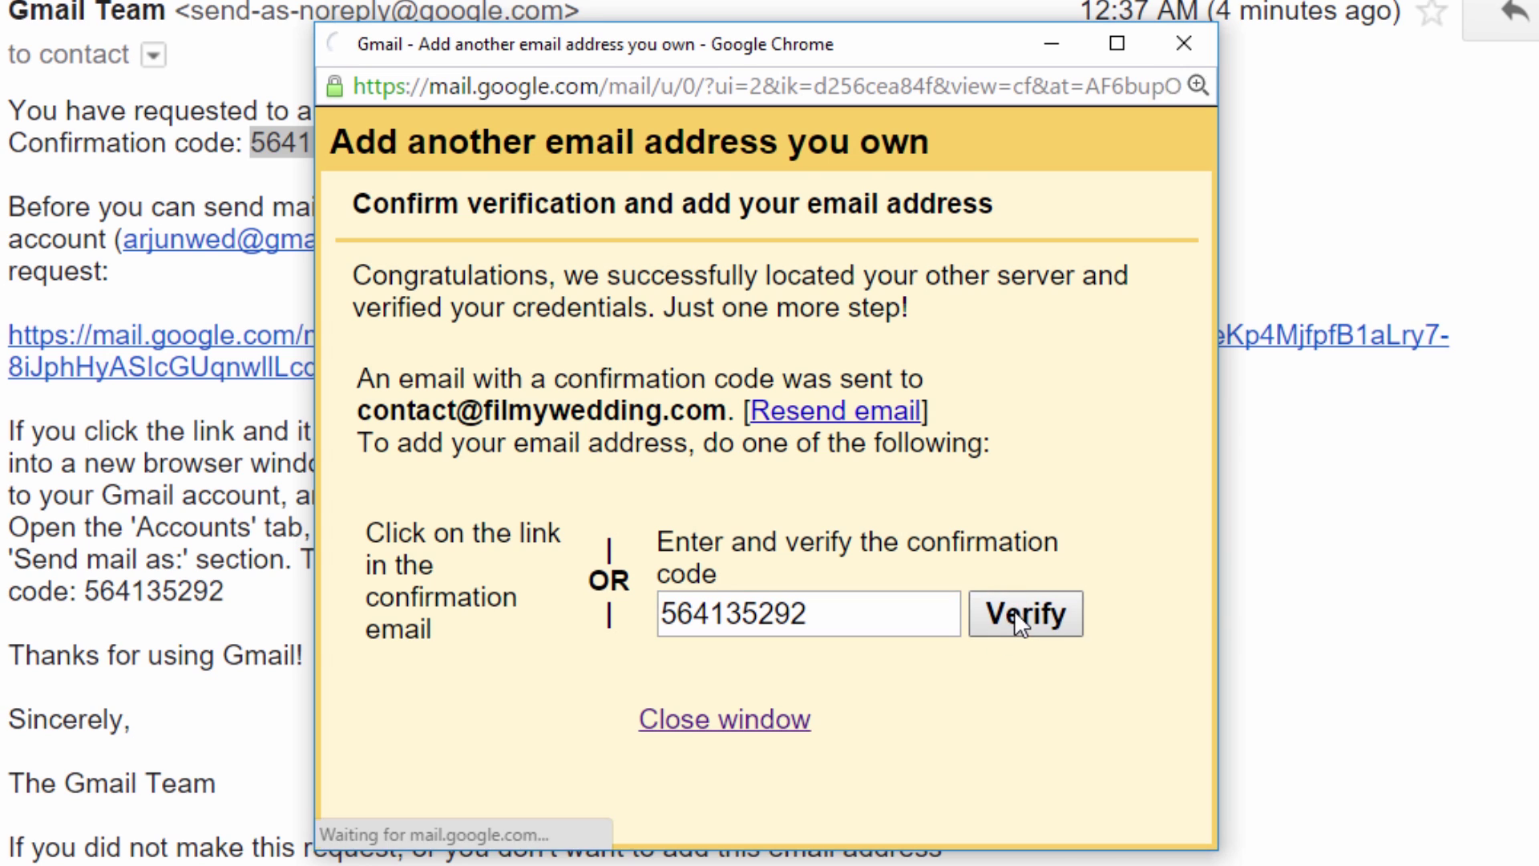
Open Gmail Settings > Accounts and Import to see the verified Filmy Wedding Support address
left_click(1347, 310)
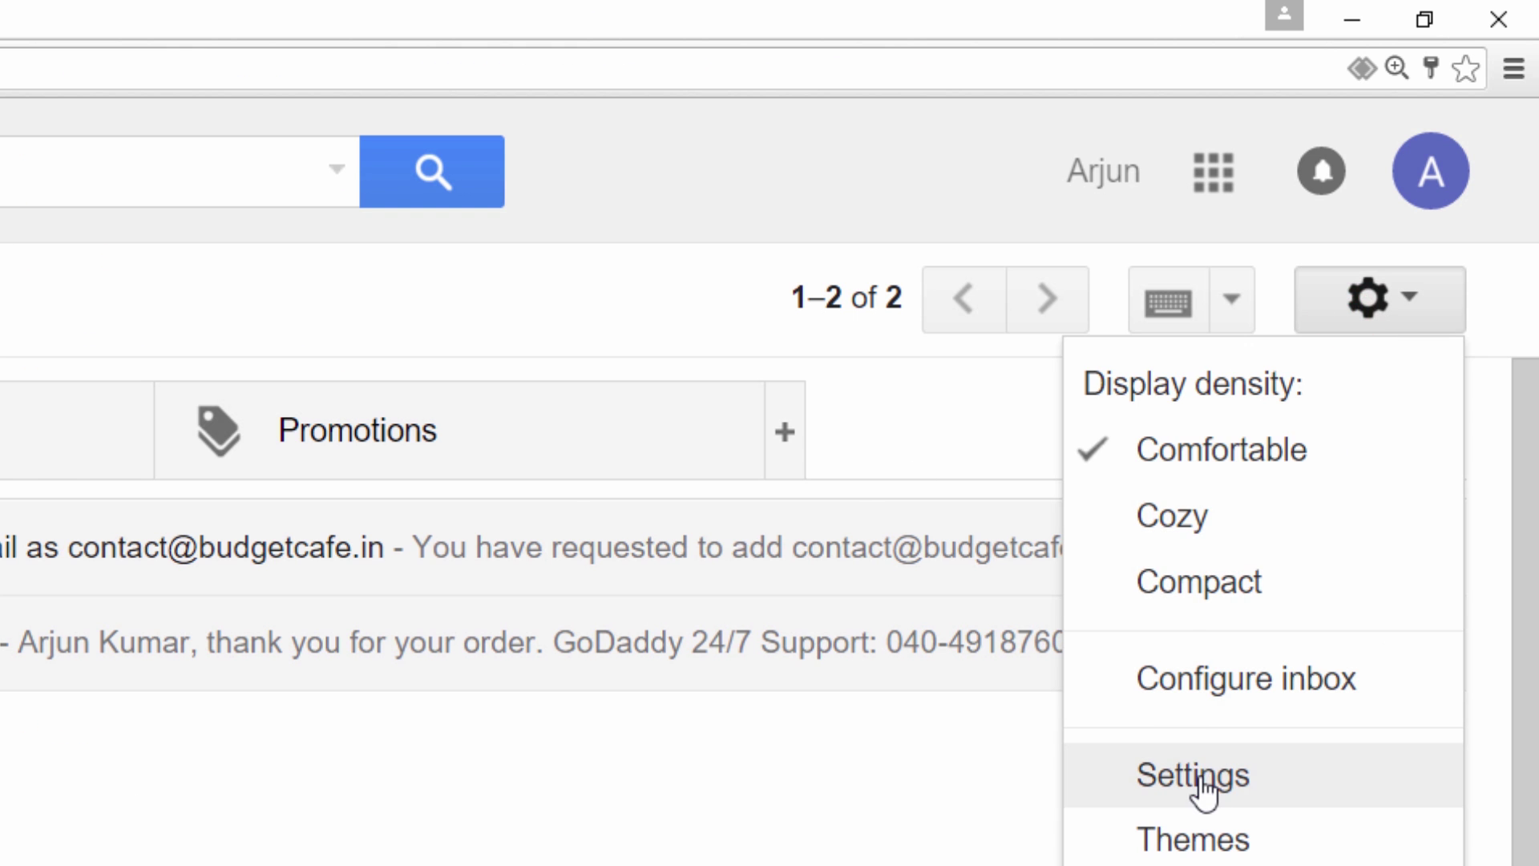
left_click(1161, 790)
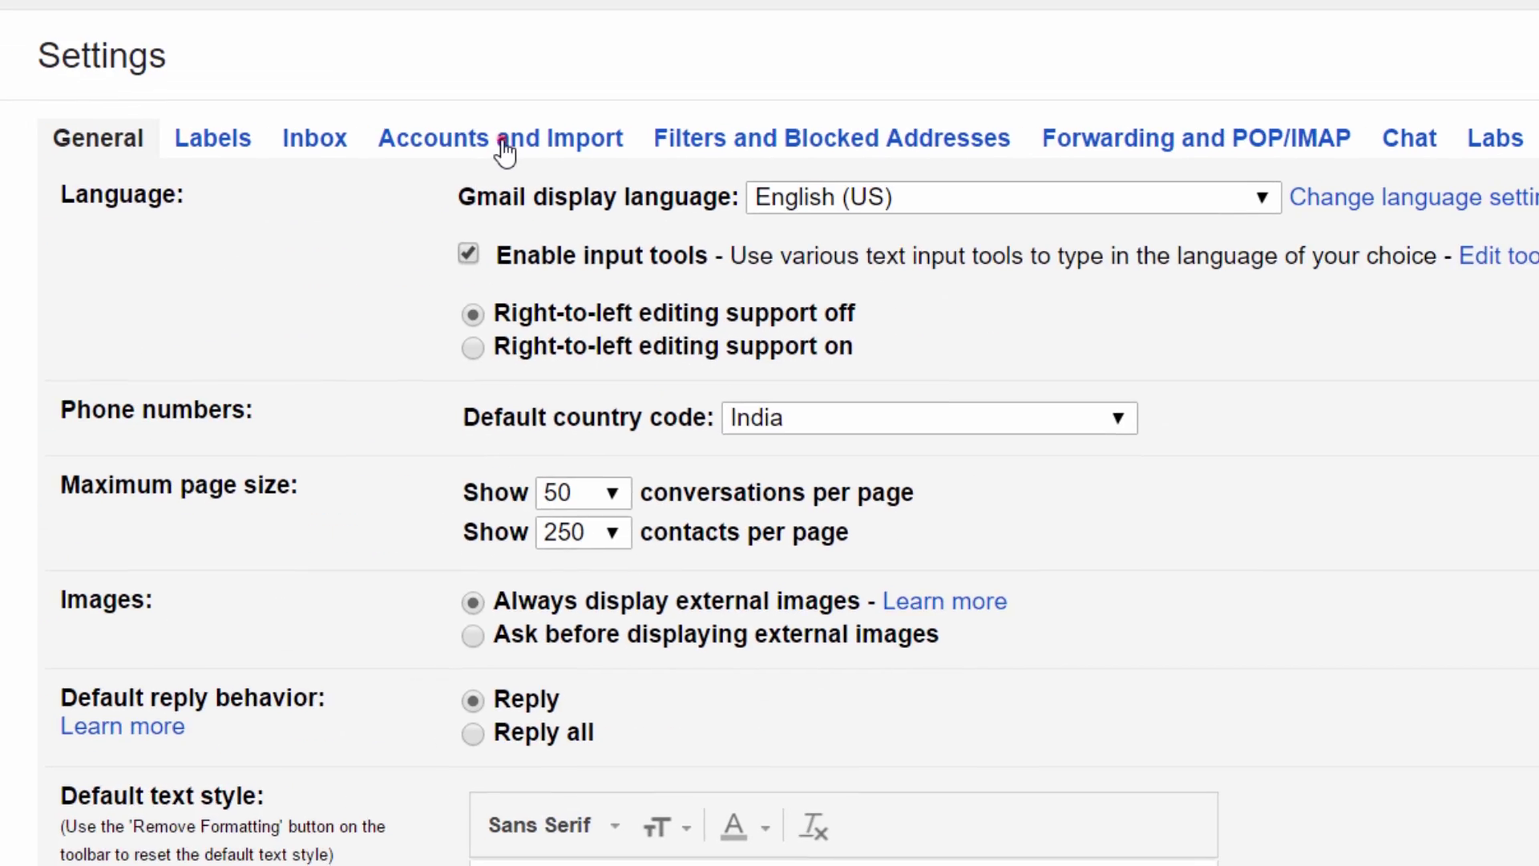
left_click(503, 142)
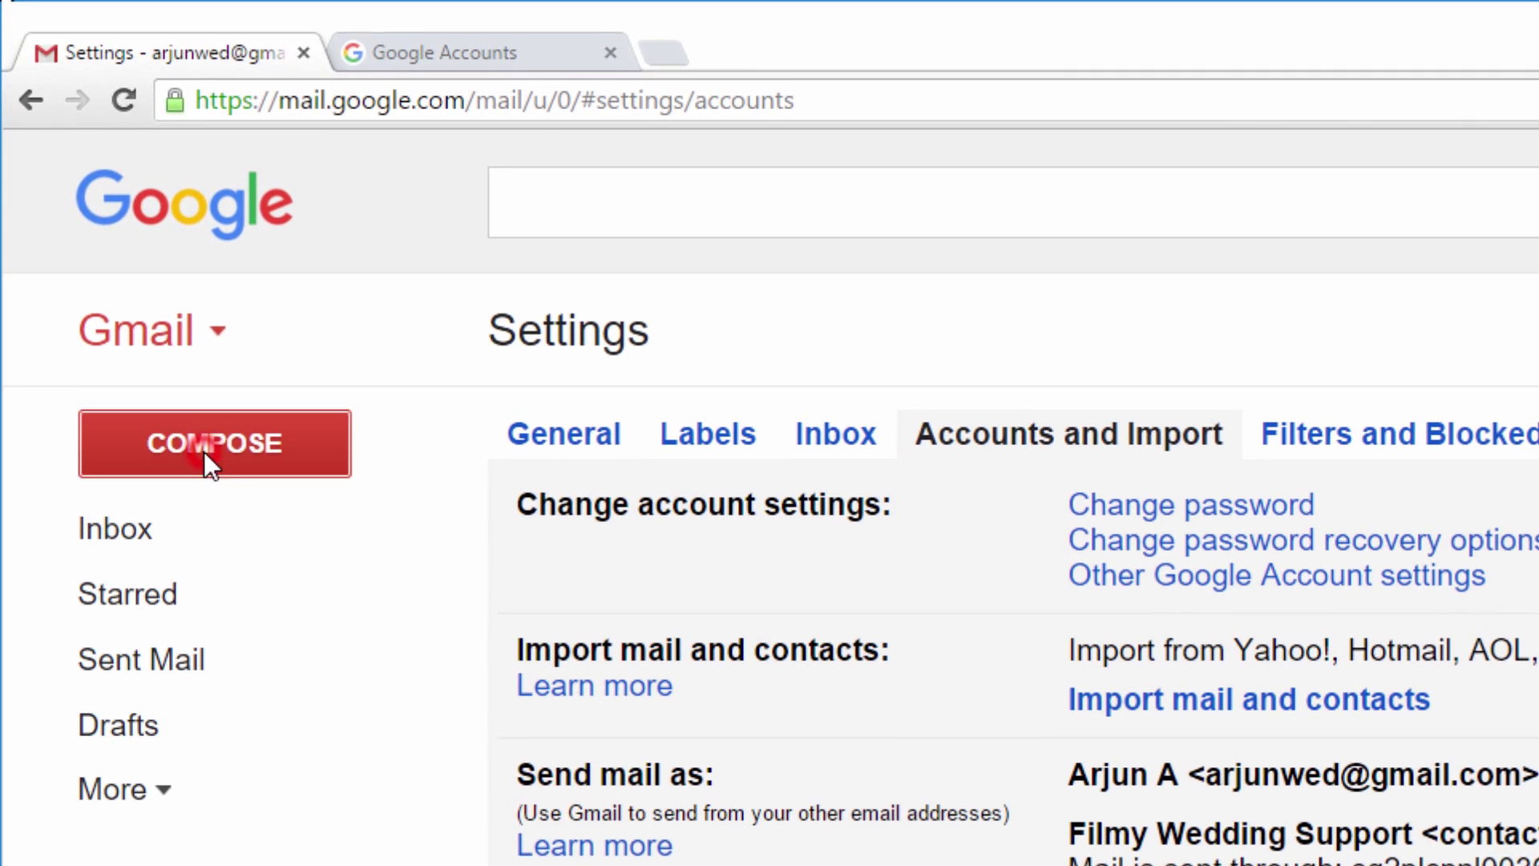
Send 'This is a test' with body 'Hello' from Filmy Wedding Support to the second account
left_click(203, 451)
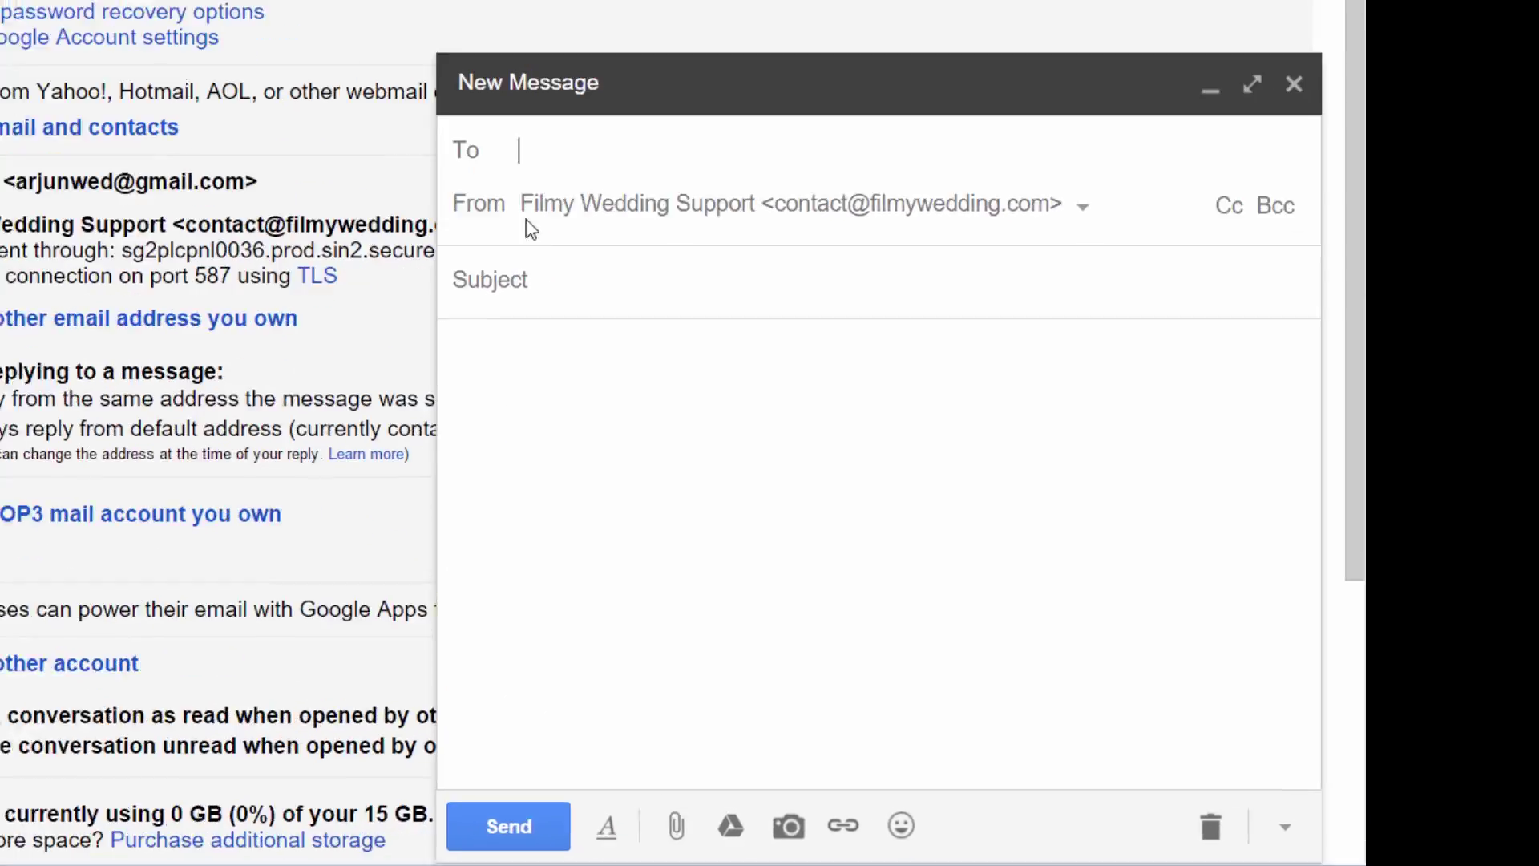
left_click(836, 319)
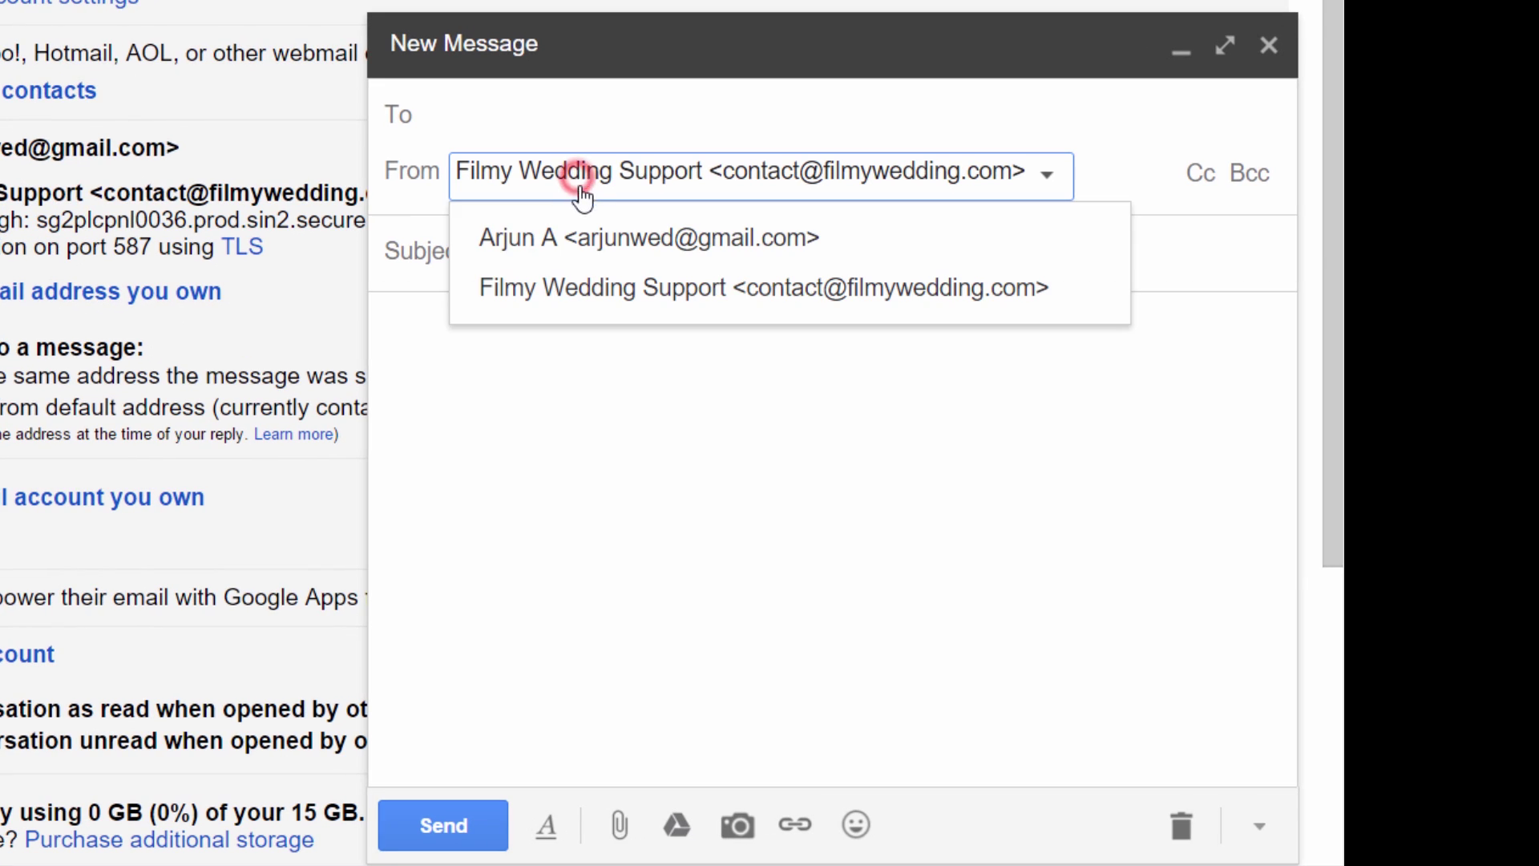
left_click(607, 294)
left_click(562, 119)
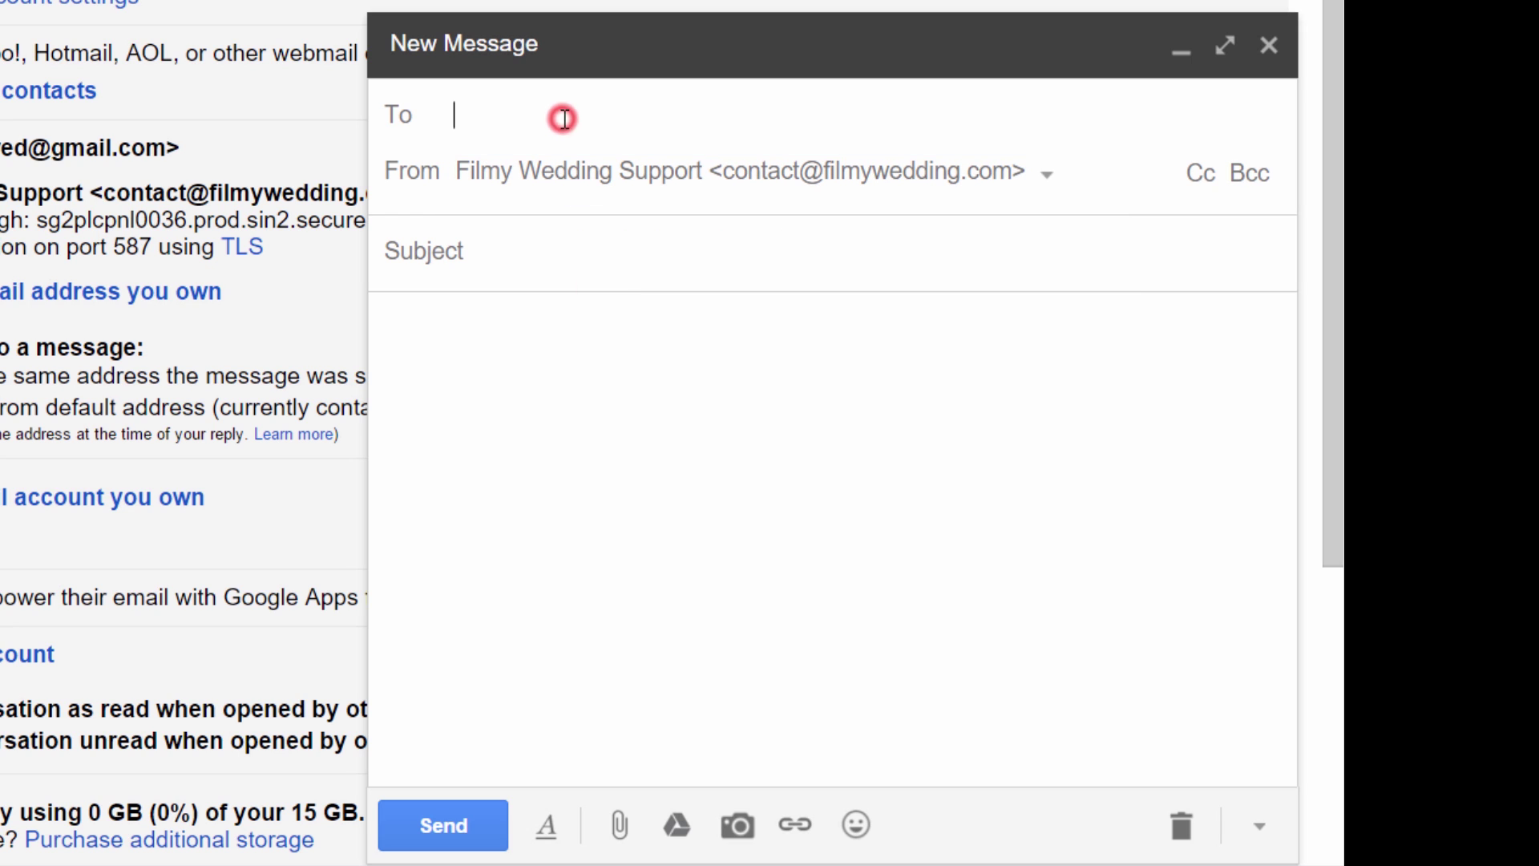
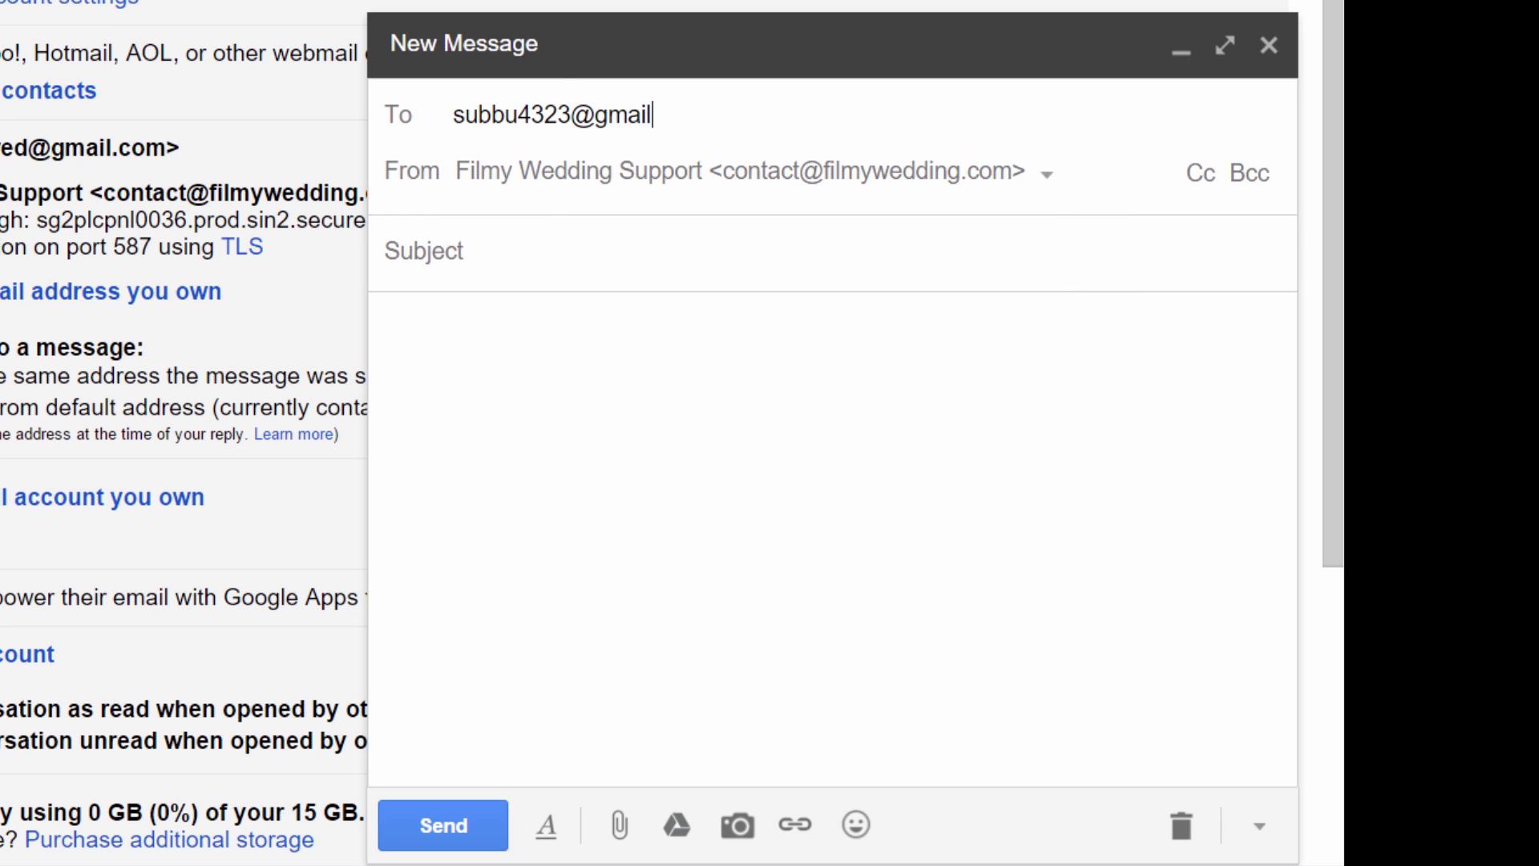
key("Tab")
type("s a test")
key("Tab")
type("Hello")
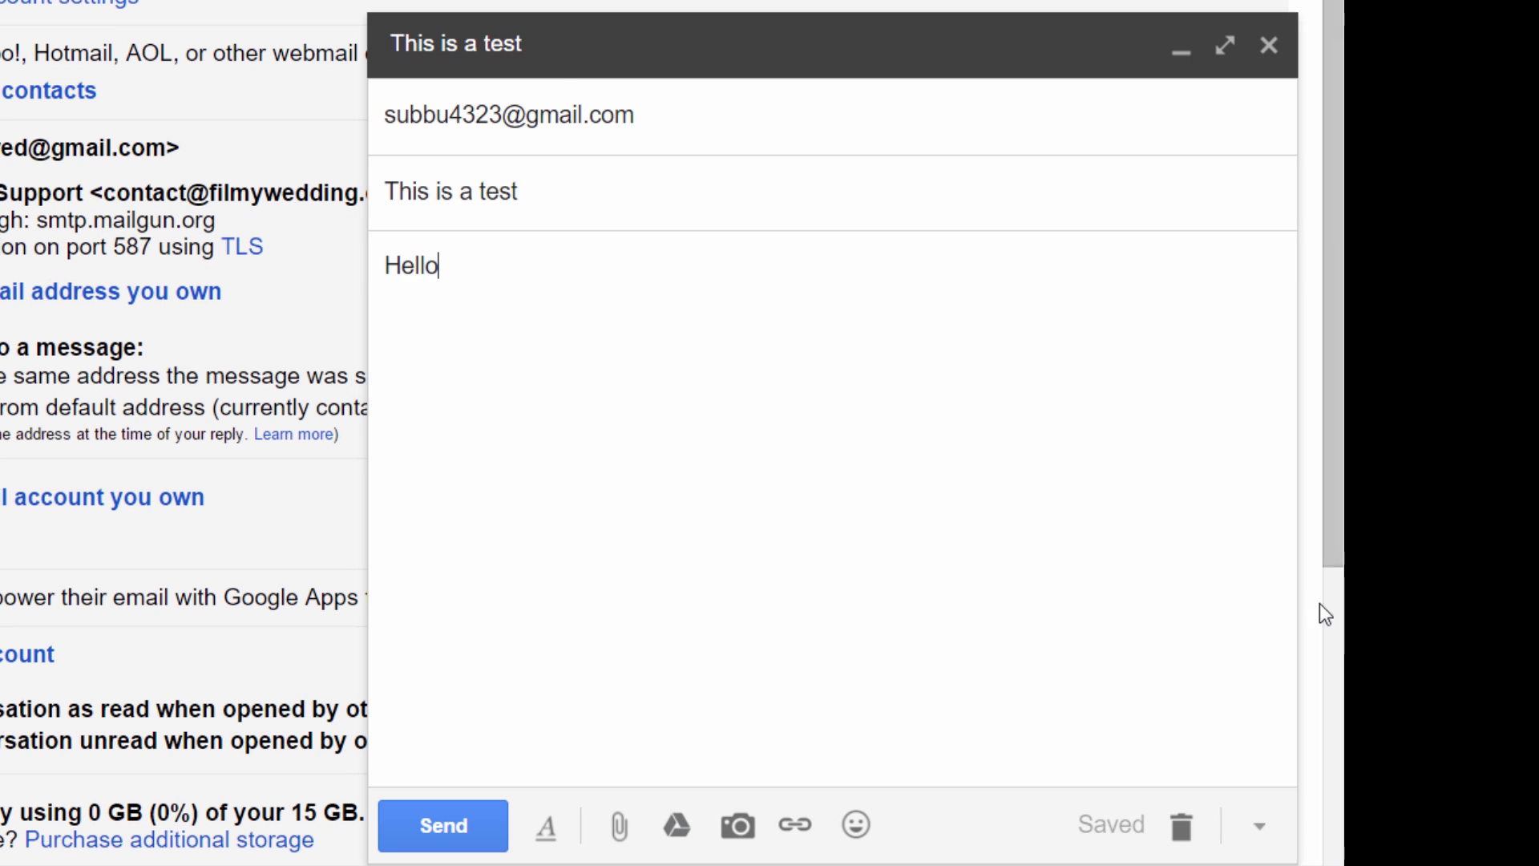
left_click(444, 836)
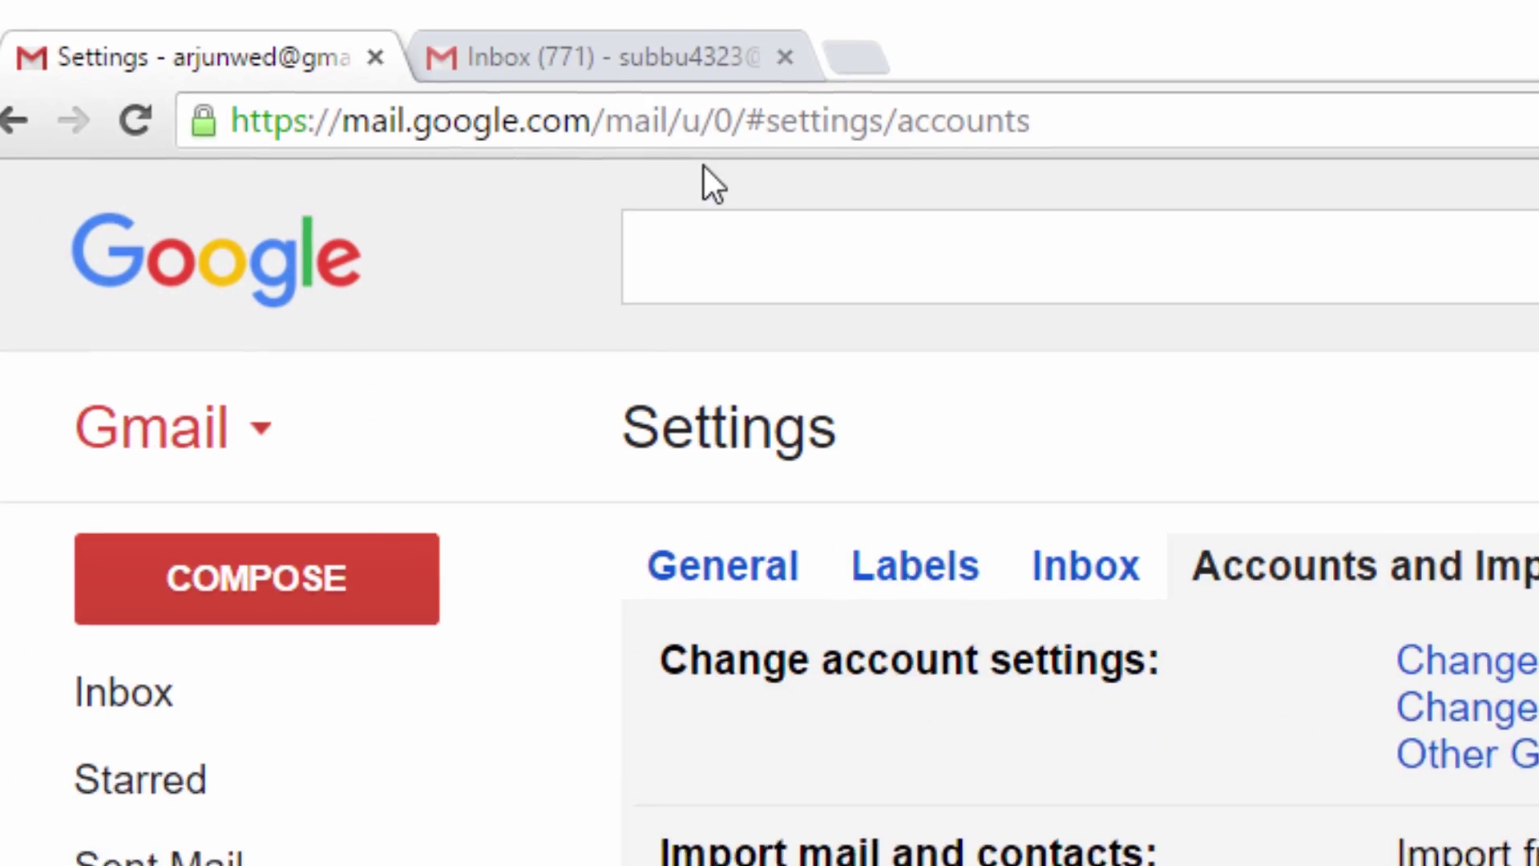
Reply 'It works!' from the second account, then open the thread in the first inbox
left_click(662, 77)
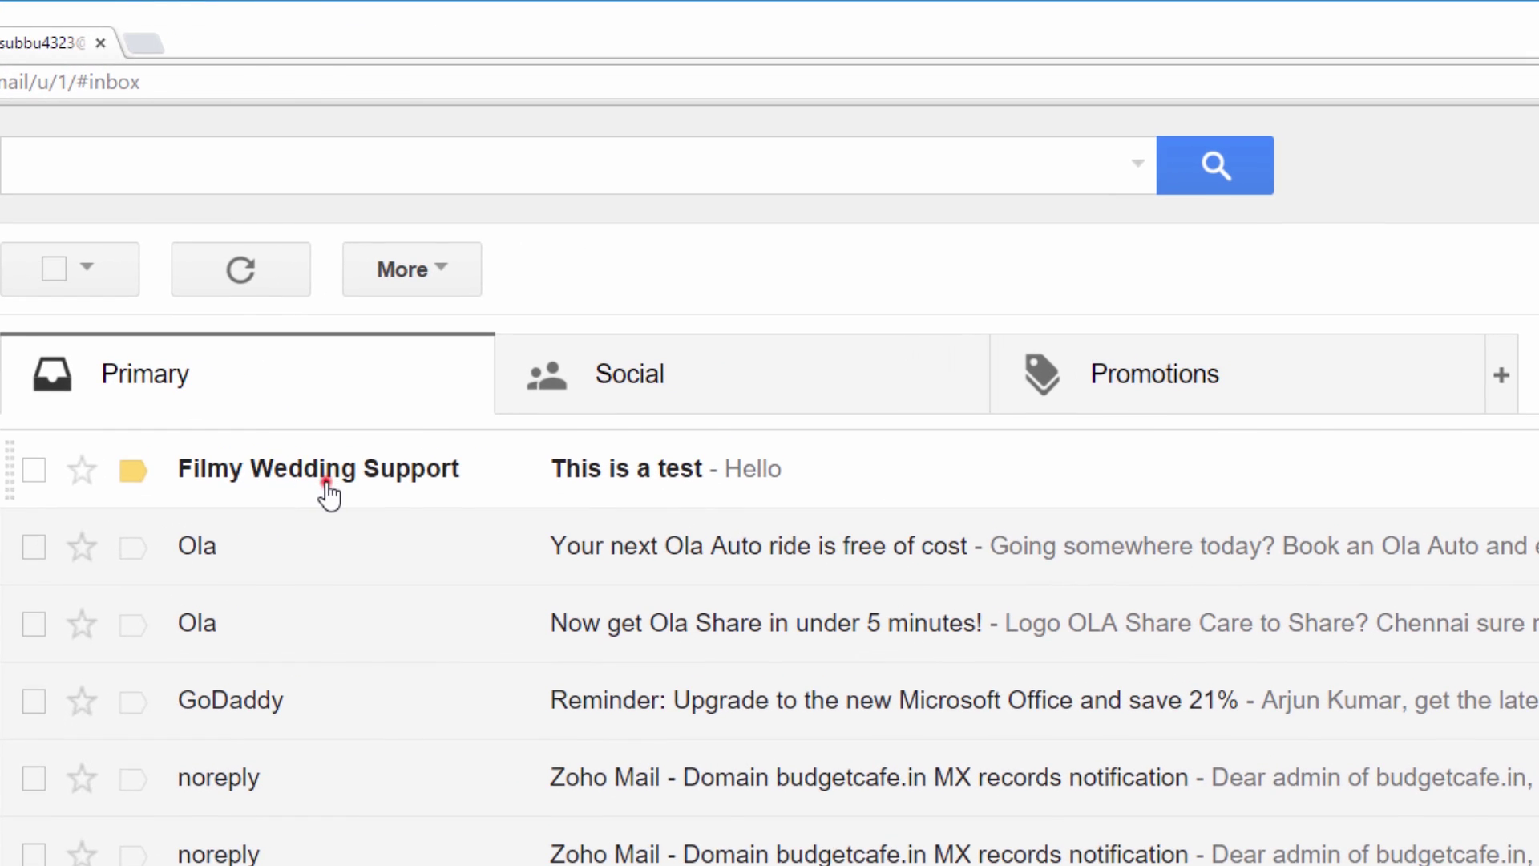
left_click(319, 480)
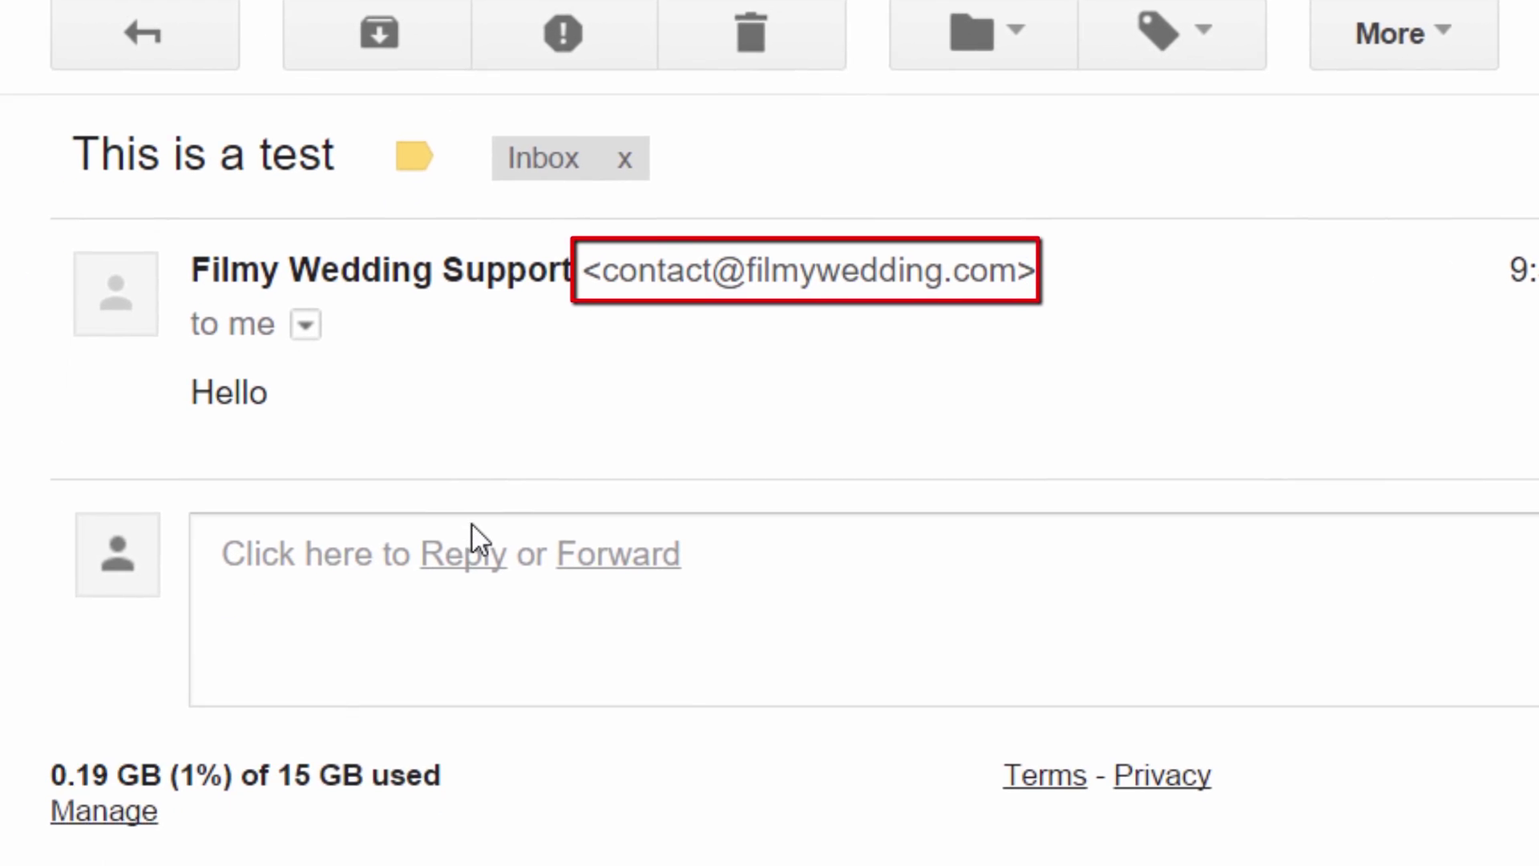
left_click(471, 487)
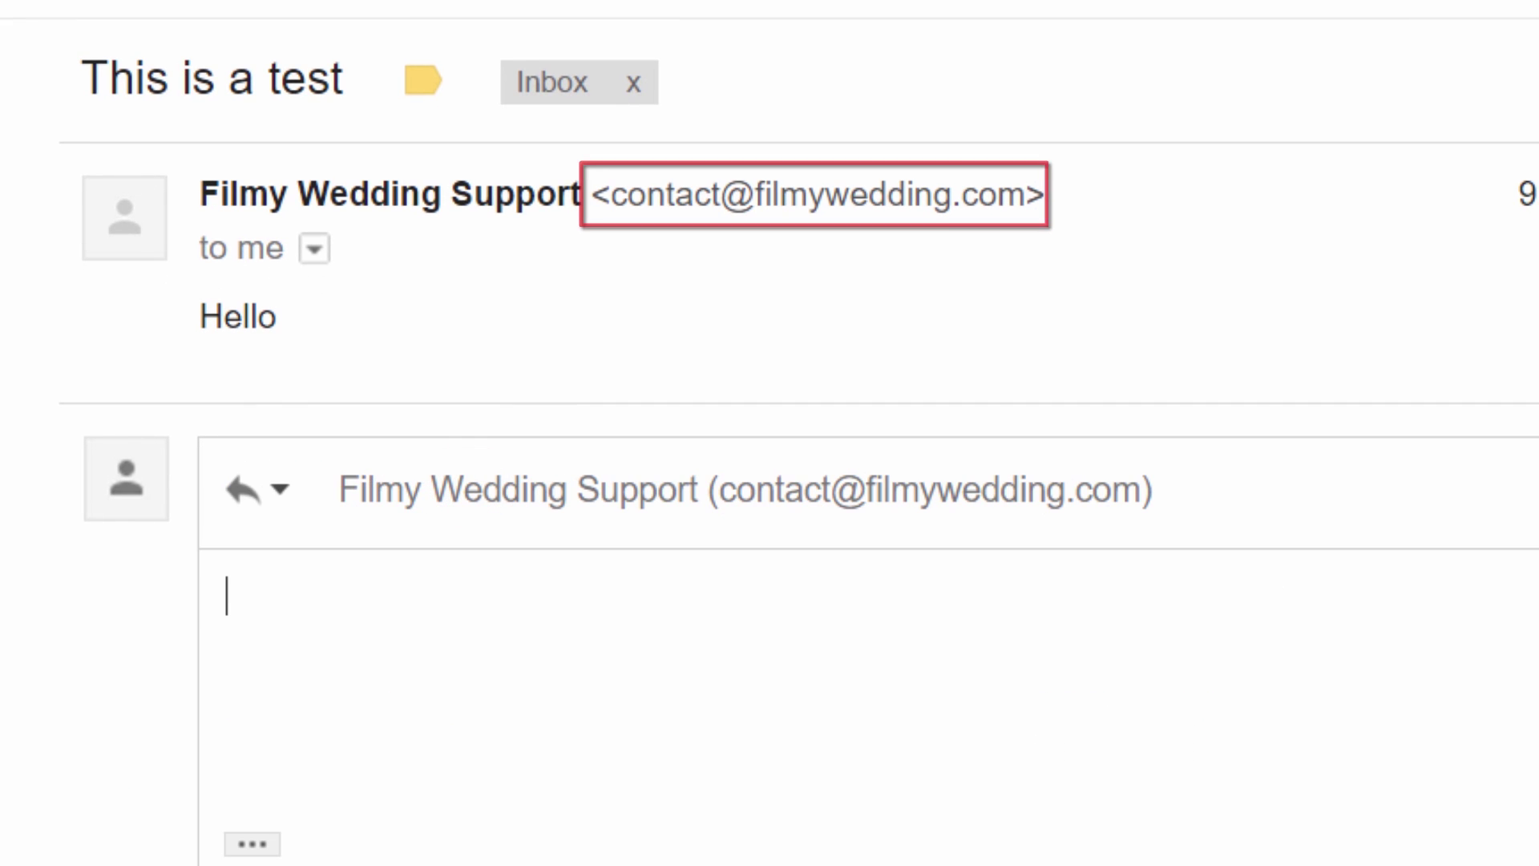
type("It works!")
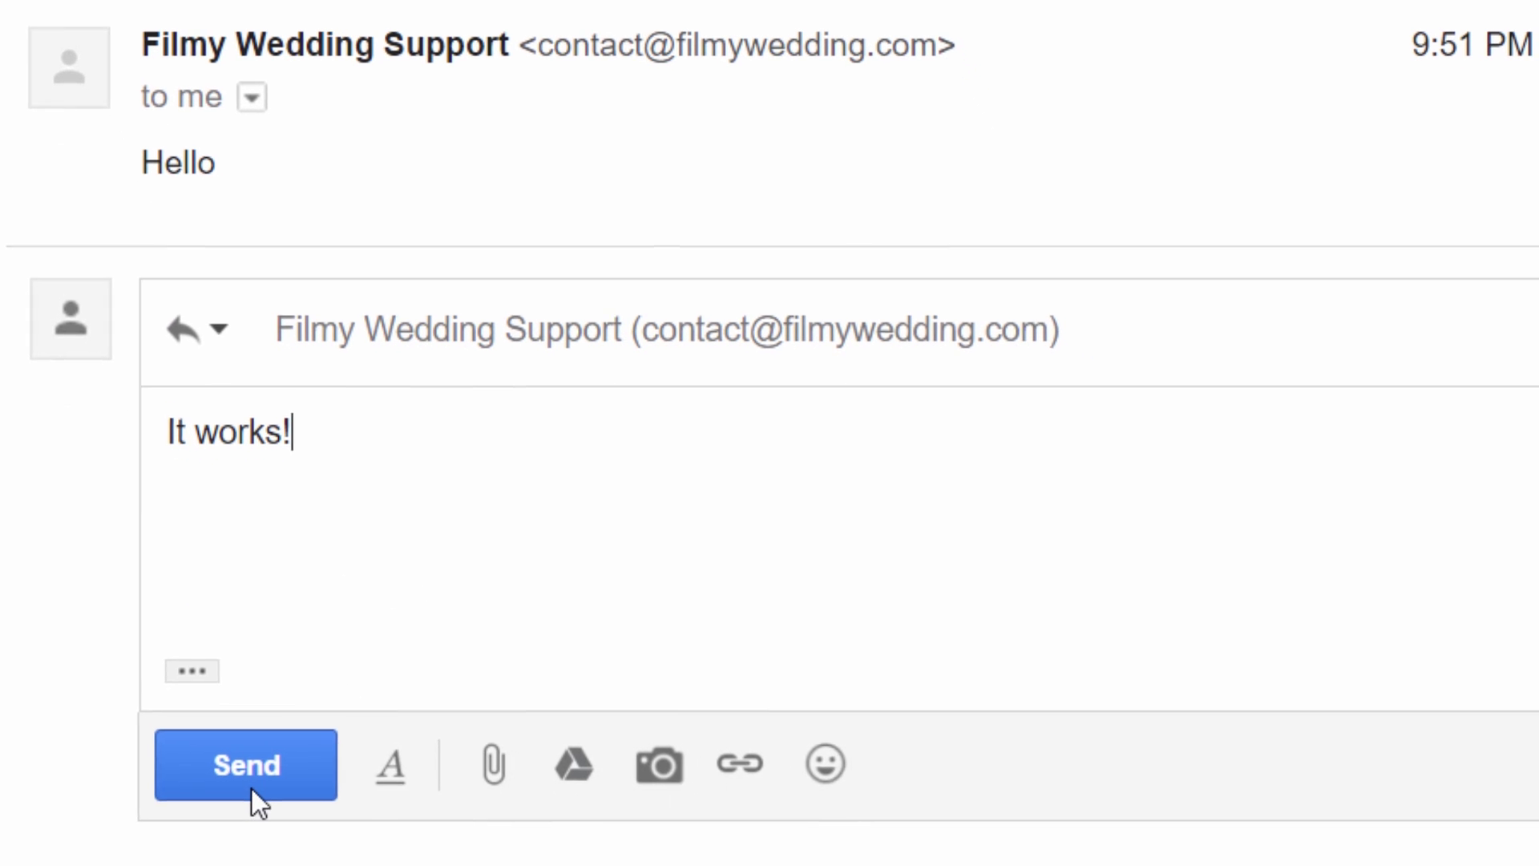
left_click(249, 783)
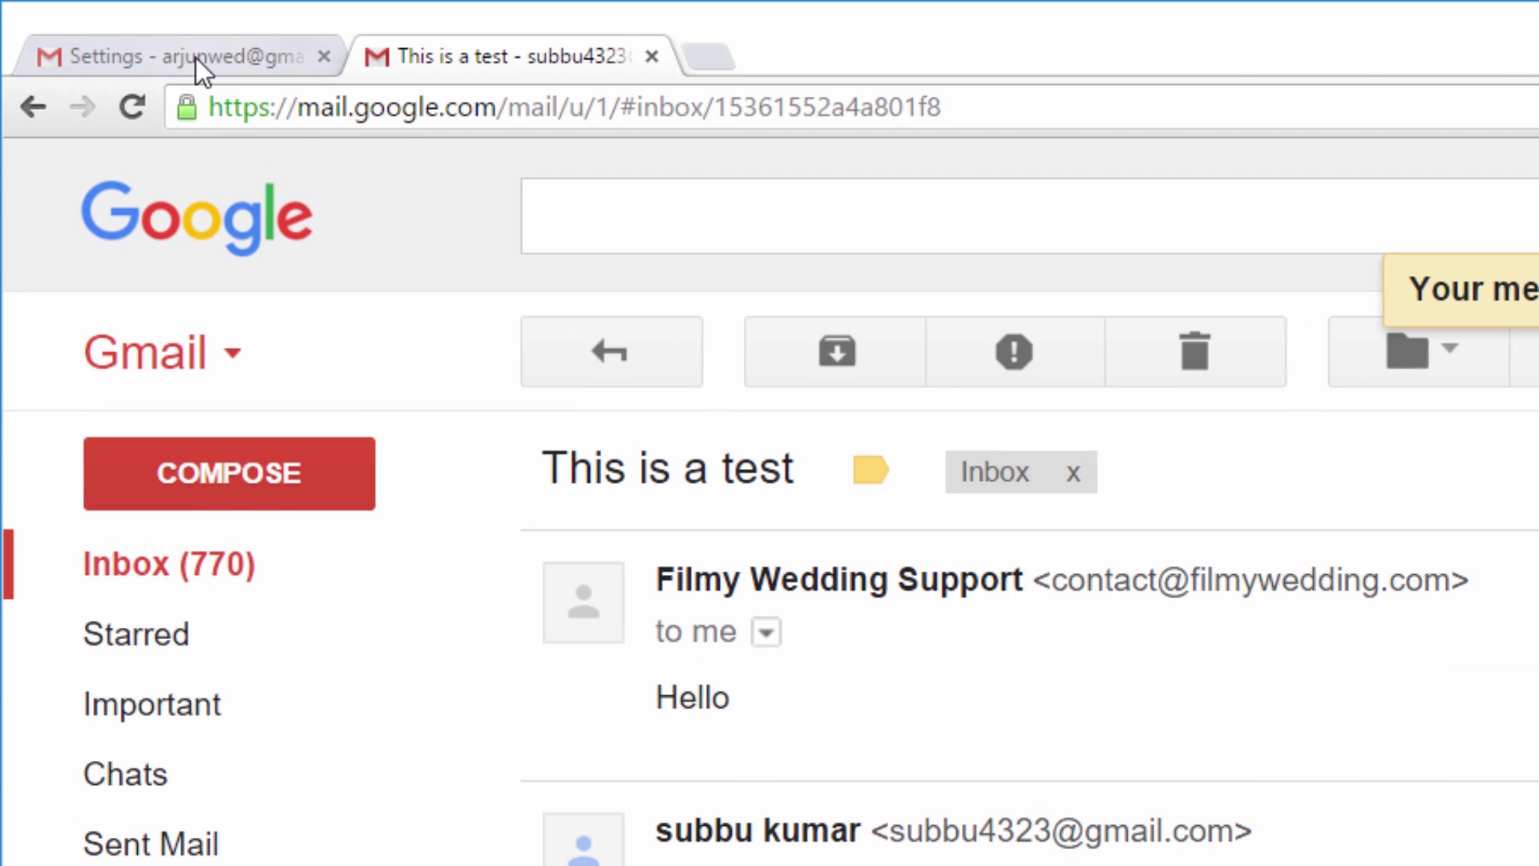
left_click(301, 61)
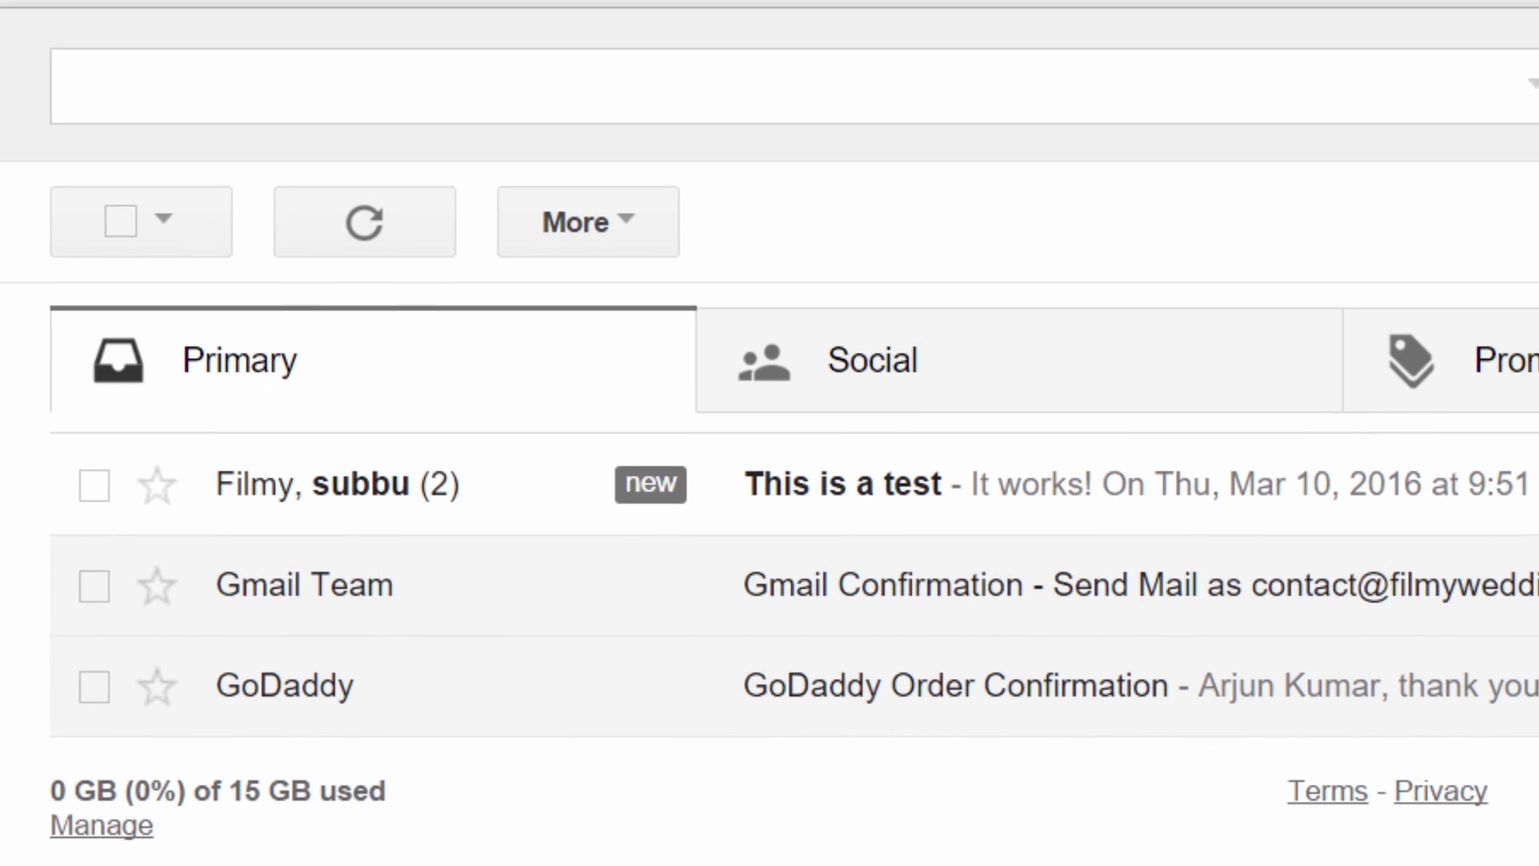
left_click(338, 511)
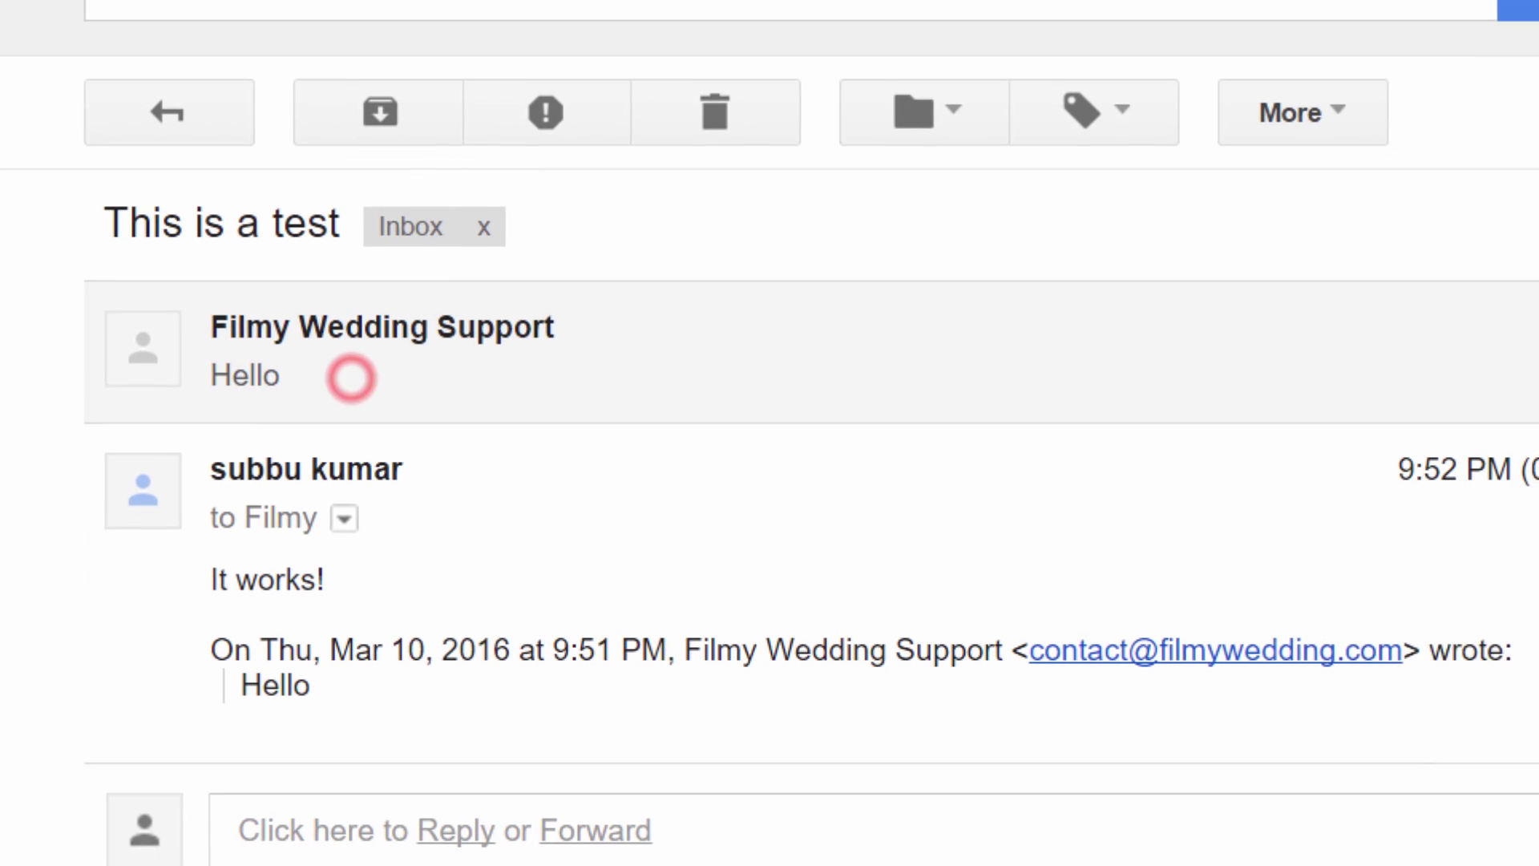